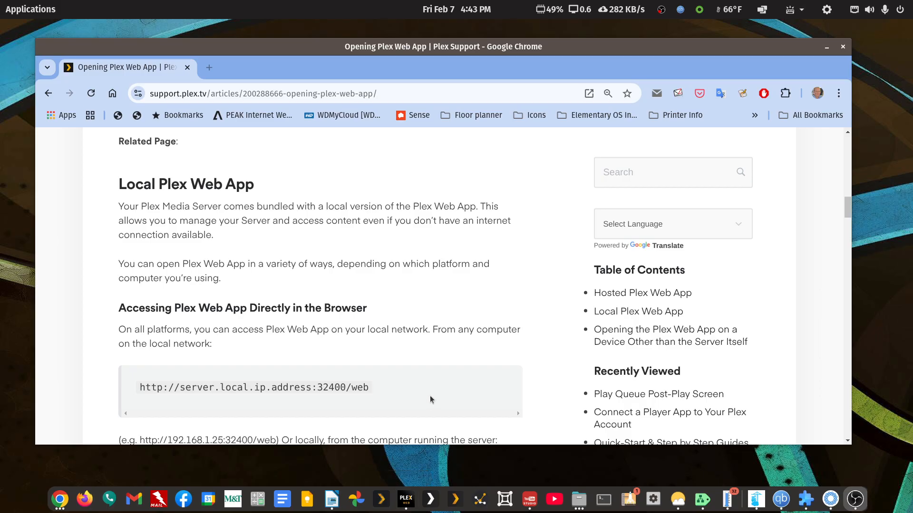
# - Examine the support article's sections on opening Plex Web App and highlight the server.local.ip.address:32400/web address
pyautogui.scroll(-3, 431, 340)
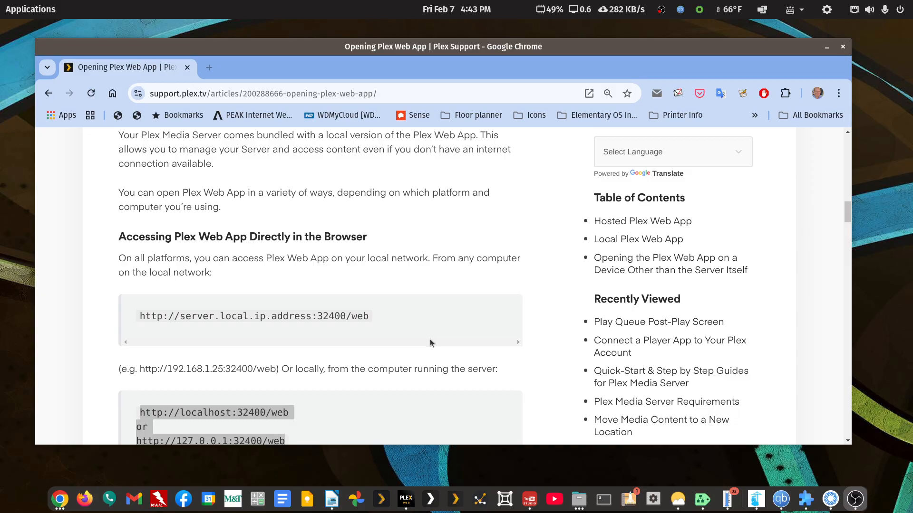
pyautogui.scroll(-2, 445, 346)
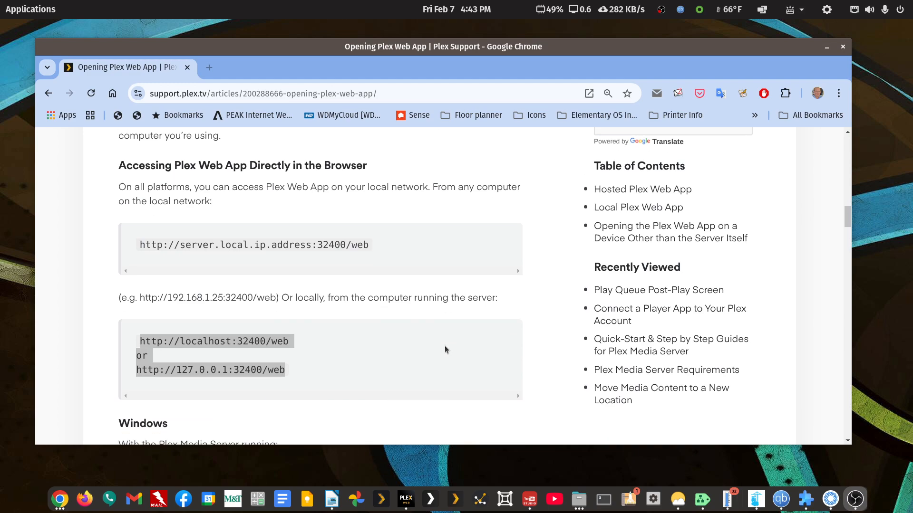
pyautogui.scroll(10, 445, 346)
pyautogui.scroll(6, 443, 348)
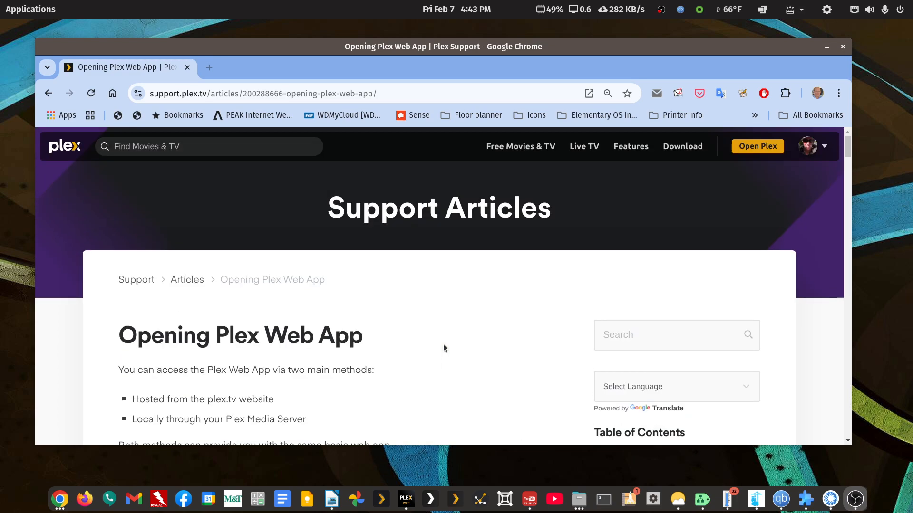
pyautogui.scroll(-15, 323, 341)
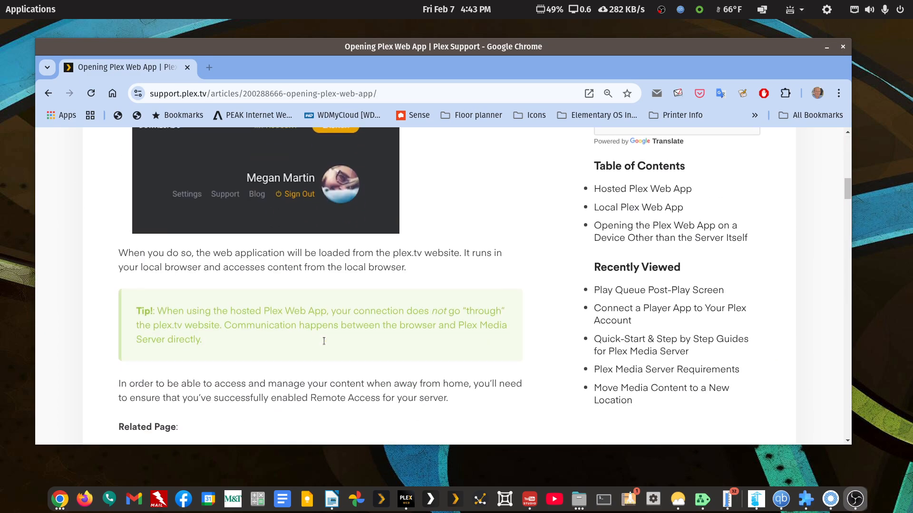
pyautogui.scroll(-3, 323, 341)
pyautogui.scroll(2, 323, 341)
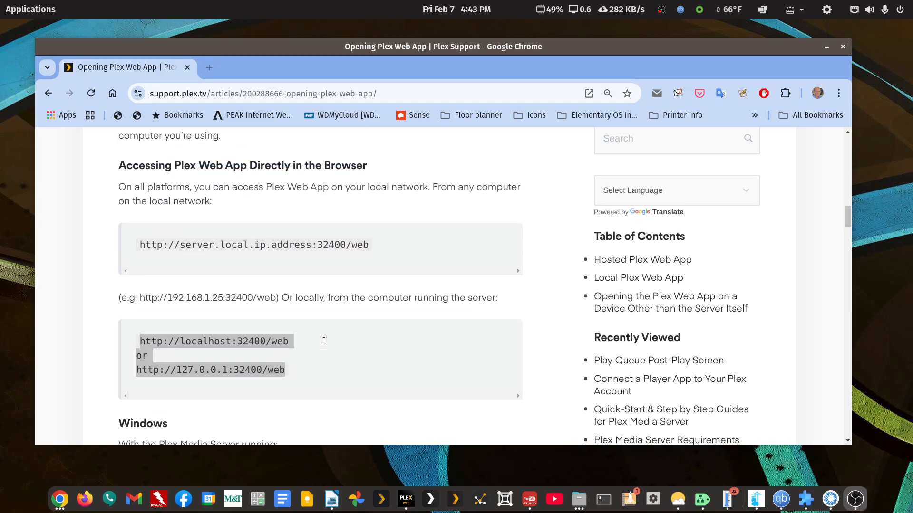
pyautogui.moveTo(386, 243); pyautogui.dragTo(134, 247)
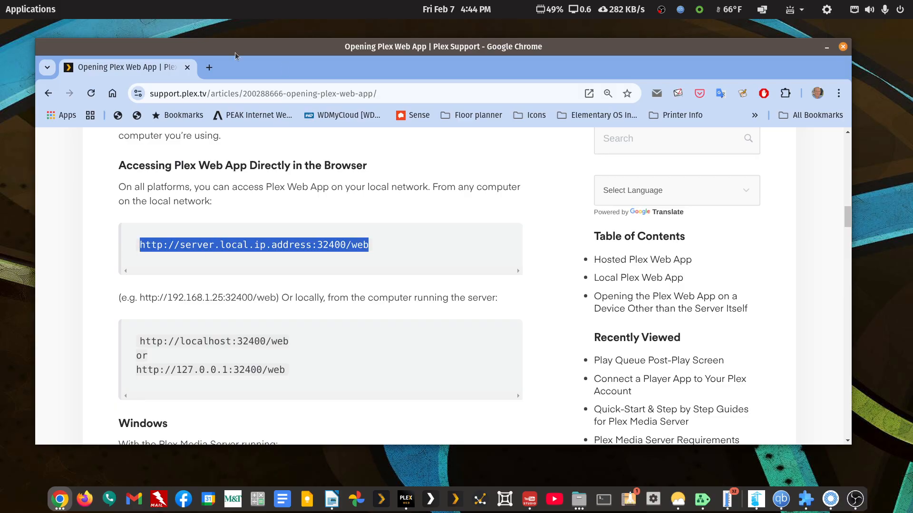
# - Open a blank browser tab and return to the Plex support article
pyautogui.click(209, 67)
pyautogui.click(230, 93)
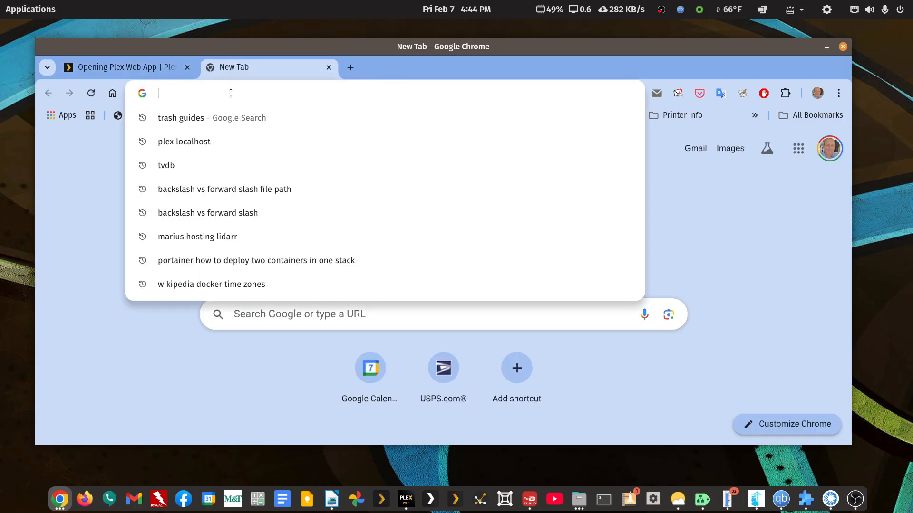
pyautogui.hotkey('ctrl', 'shift', 'Tab')
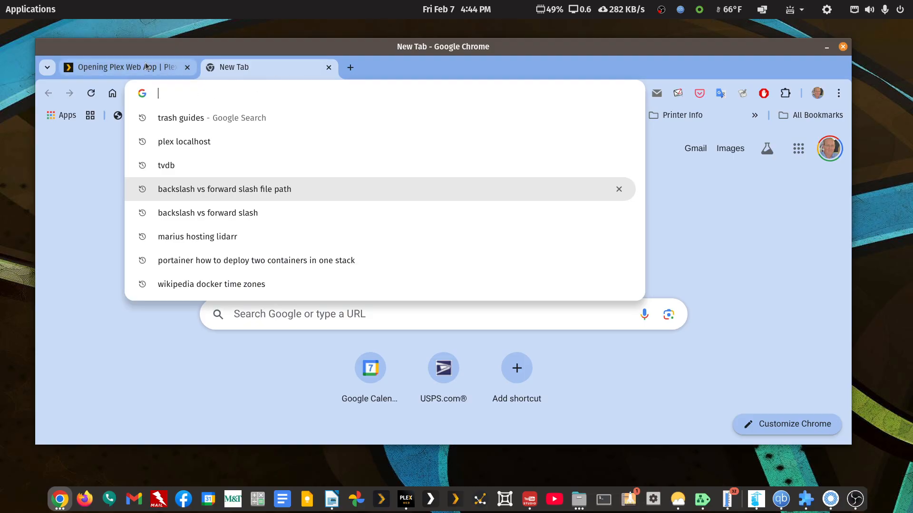
# - Compare the server.local.ip.address, localhost and 127.0.0.1 host parts of the local Plex addresses by highlighting them
pyautogui.moveTo(179, 247); pyautogui.dragTo(312, 249)
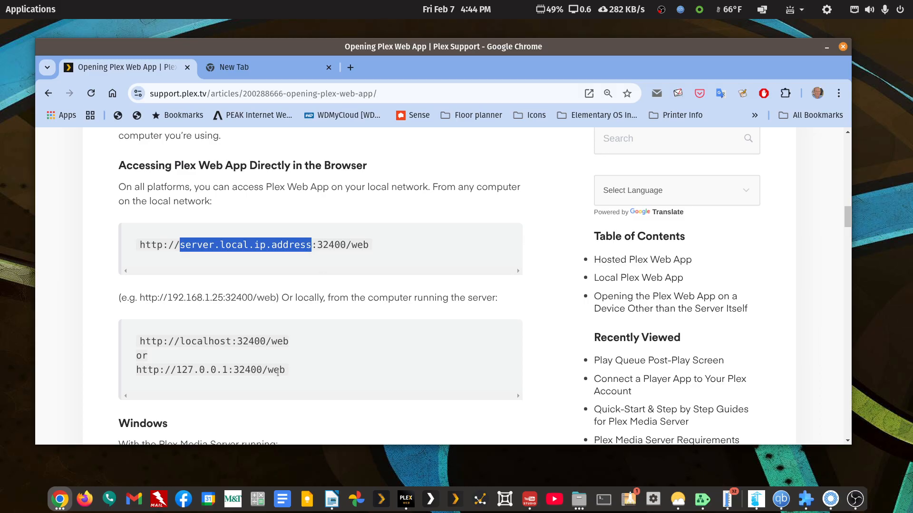
pyautogui.moveTo(286, 373); pyautogui.dragTo(139, 347)
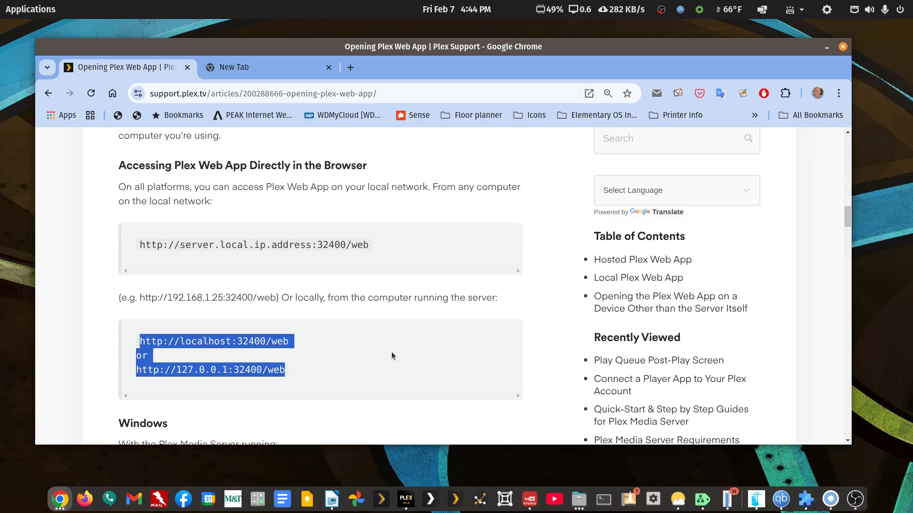
pyautogui.click(295, 365)
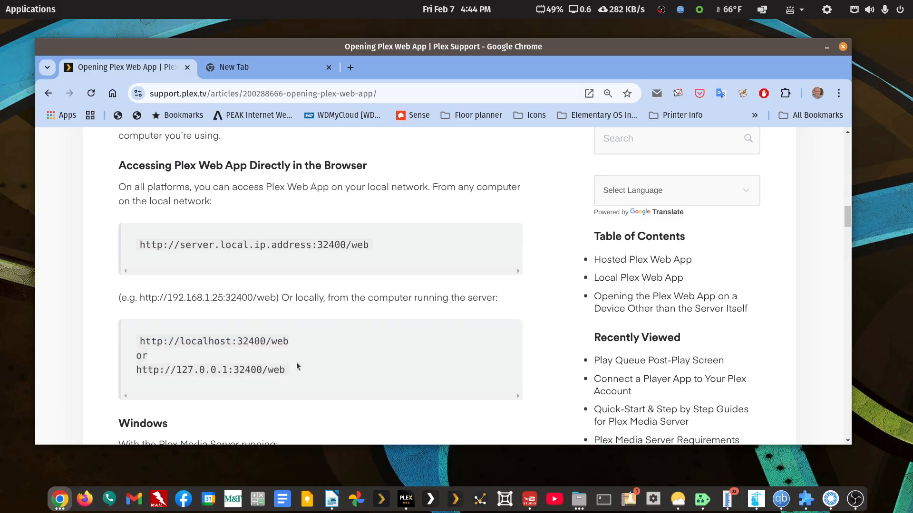
pyautogui.moveTo(175, 369); pyautogui.dragTo(226, 373)
pyautogui.moveTo(181, 342); pyautogui.dragTo(230, 343)
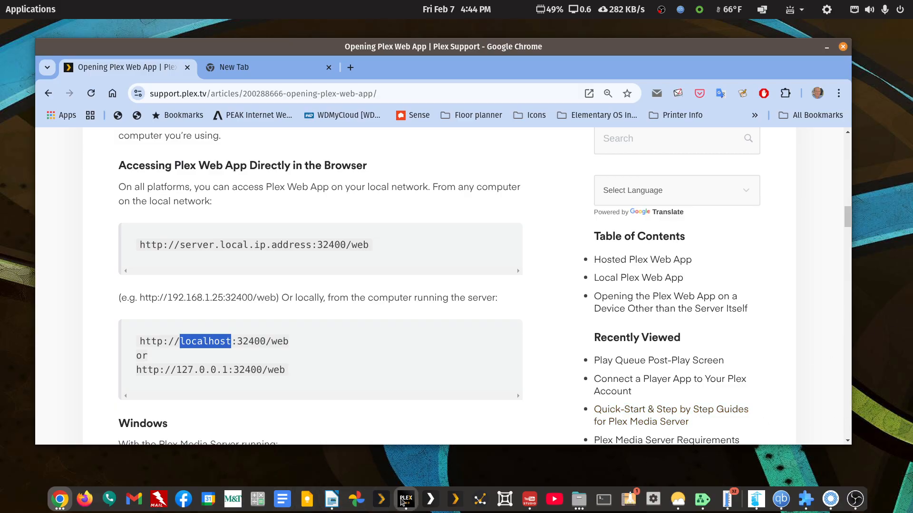
# - Switch to the Plex app and remove the account claim from the Walker63-DS1019+ server in its General settings
pyautogui.click(403, 500)
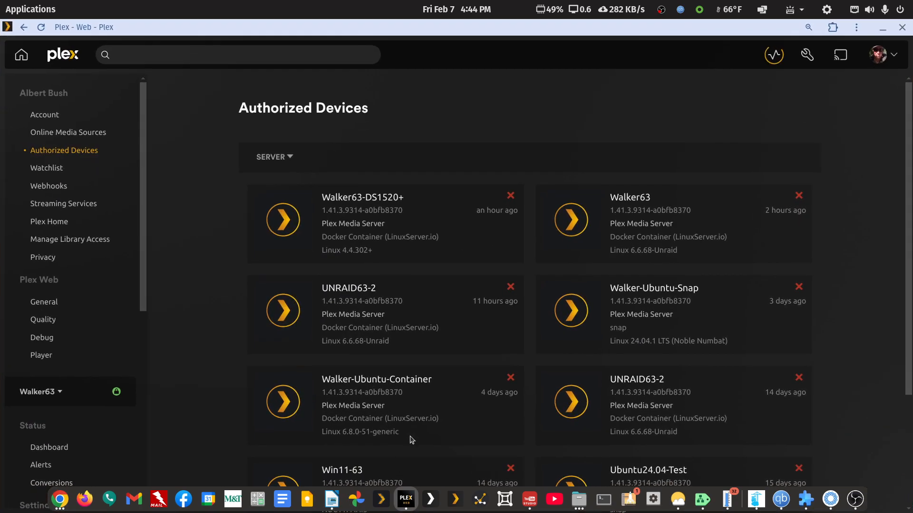
pyautogui.click(40, 393)
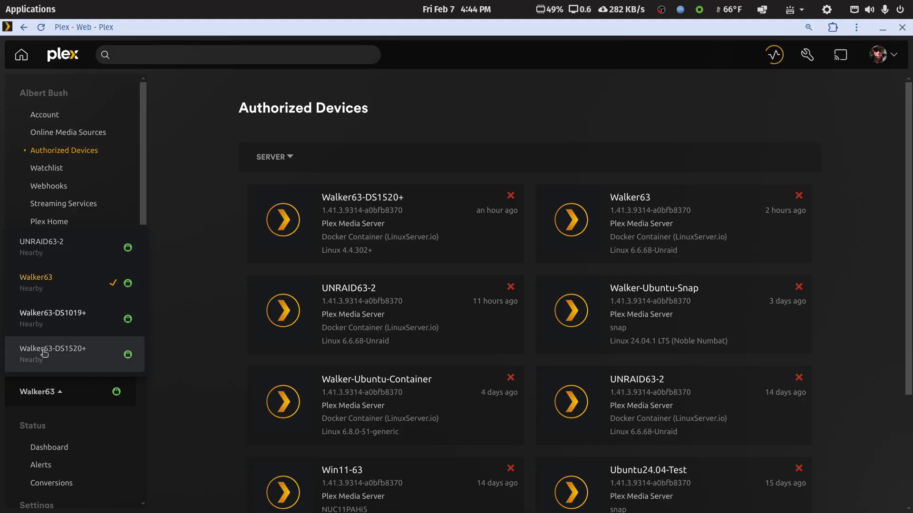
pyautogui.click(42, 319)
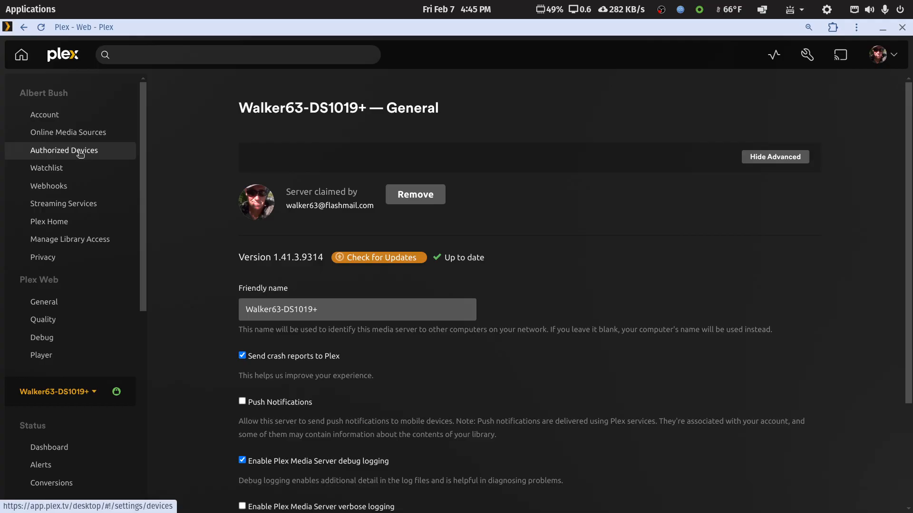
pyautogui.click(427, 198)
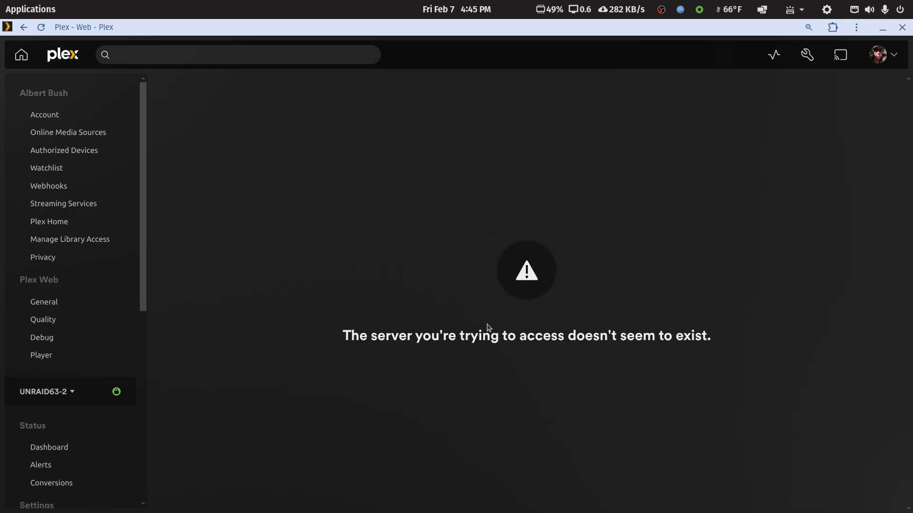
# - Reload the Plex page and check which servers the server selector offers
pyautogui.click(69, 393)
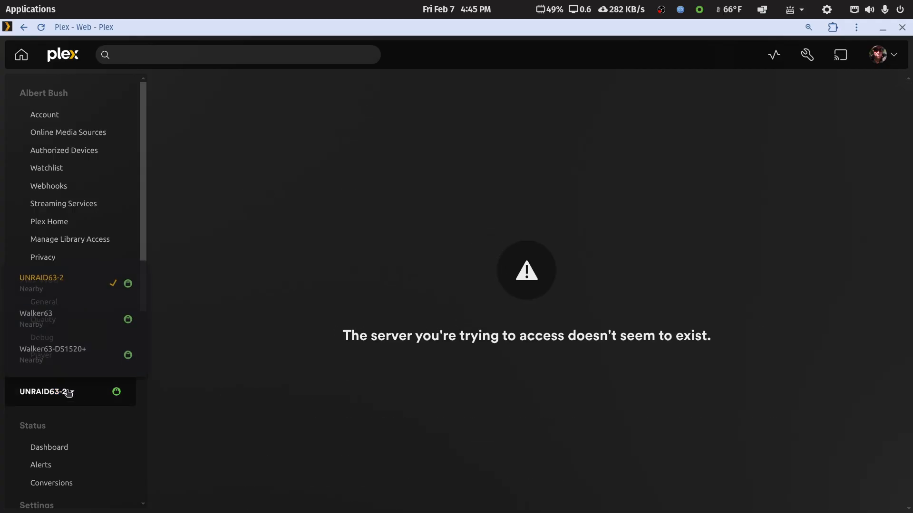
pyautogui.click(40, 27)
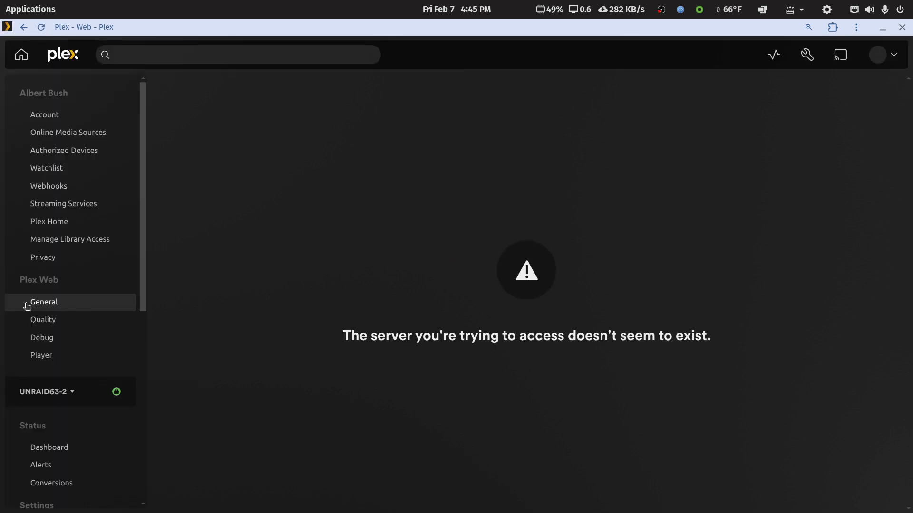
pyautogui.click(45, 402)
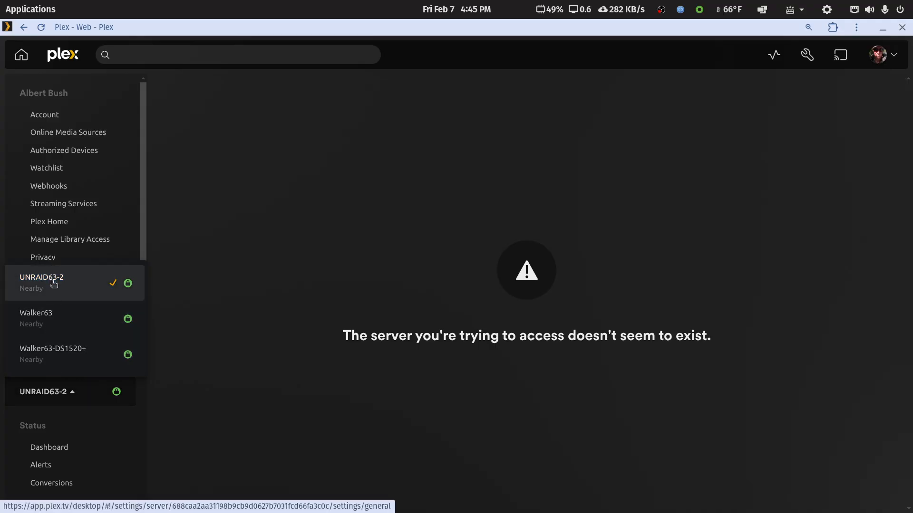
pyautogui.moveTo(144, 245); pyautogui.dragTo(170, 182)
pyautogui.click(170, 182)
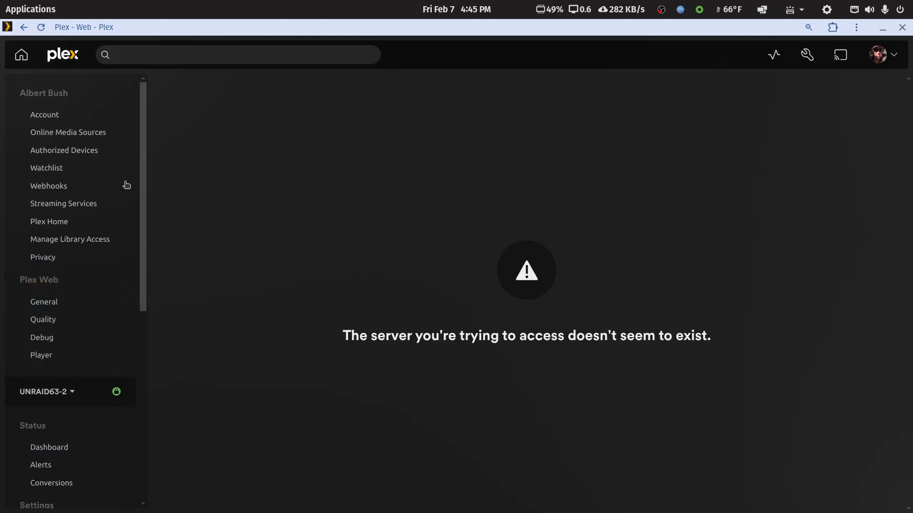
# - Filter the account's authorized devices to Server and remove the Walker63-DS1019+ media server, confirming the removal
pyautogui.click(70, 152)
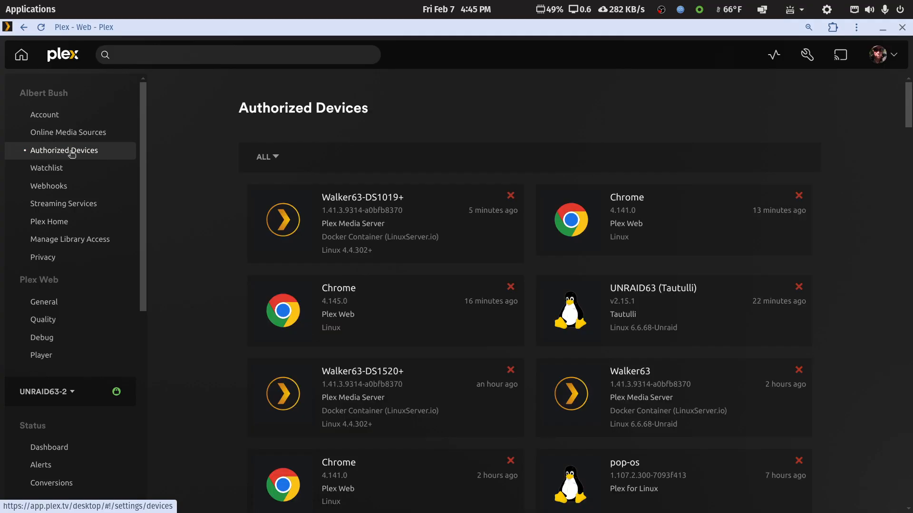
pyautogui.click(275, 158)
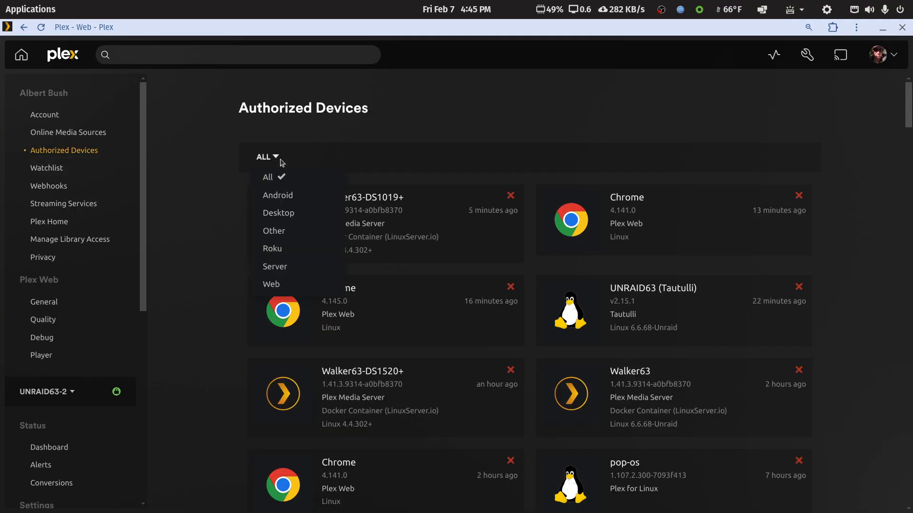
pyautogui.click(284, 268)
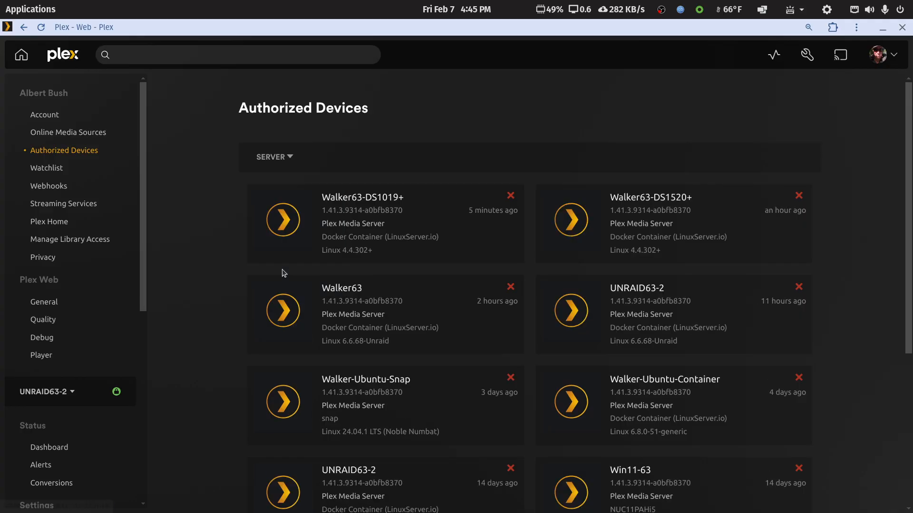
pyautogui.click(508, 198)
pyautogui.click(531, 231)
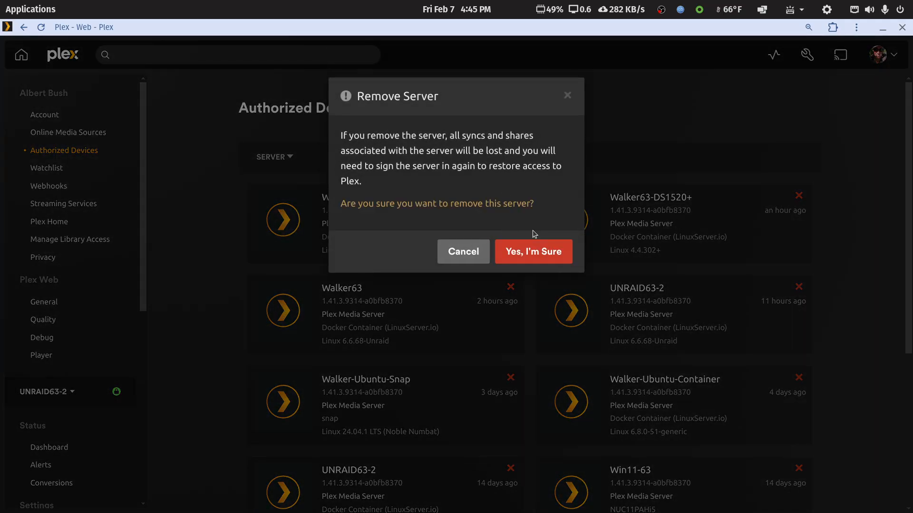
pyautogui.click(529, 252)
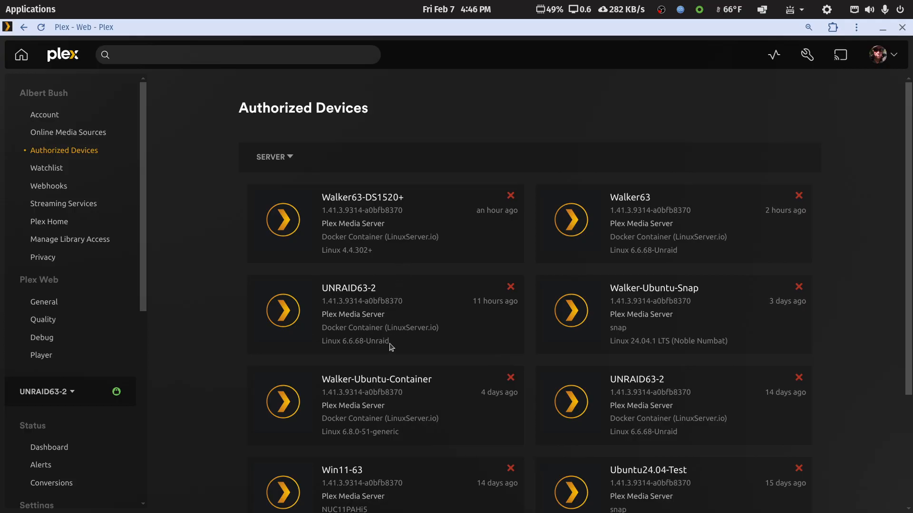
# - Examine the remaining authorized servers for old or duplicate entries, highlighting the Walker-Ubuntu-Container name
pyautogui.scroll(-3, 413, 402)
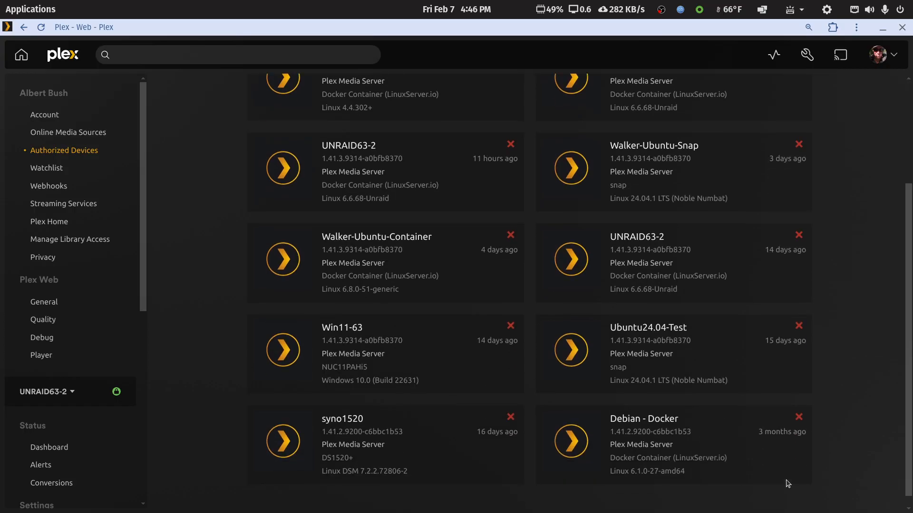
pyautogui.scroll(3, 750, 468)
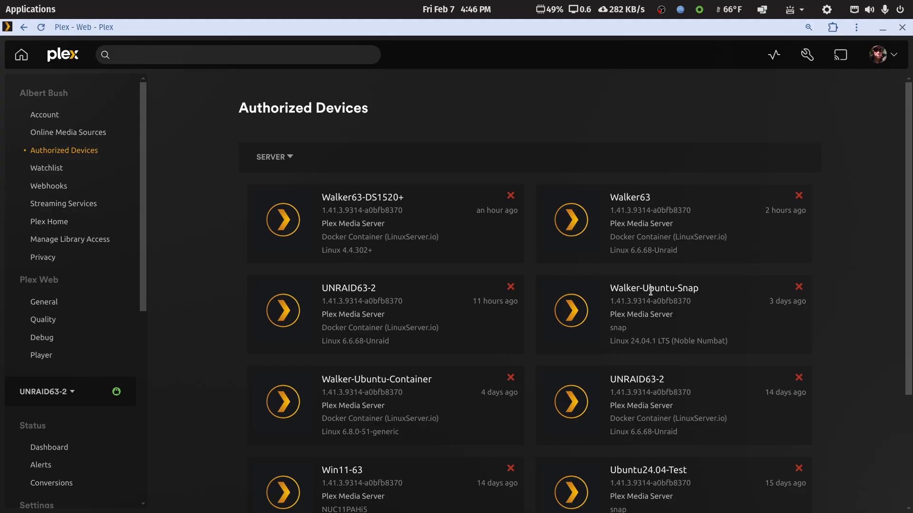
pyautogui.scroll(-3, 651, 291)
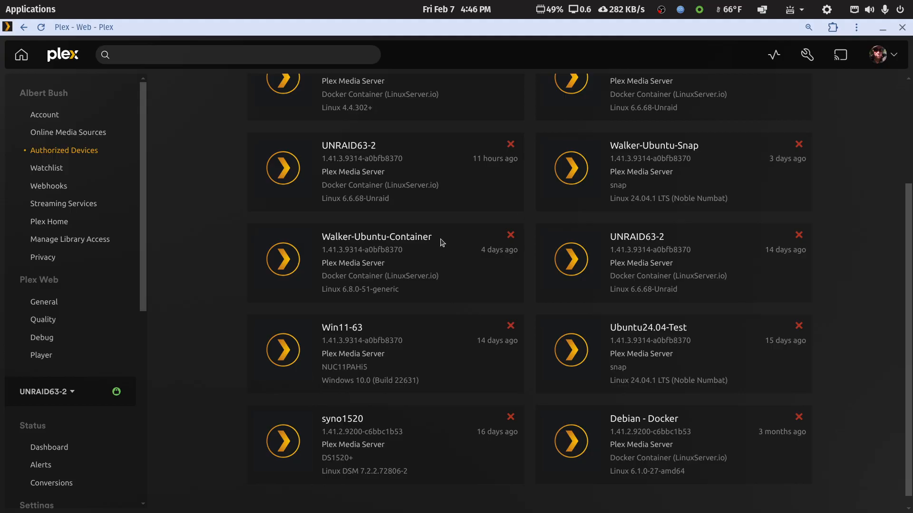
pyautogui.moveTo(431, 238); pyautogui.dragTo(323, 239)
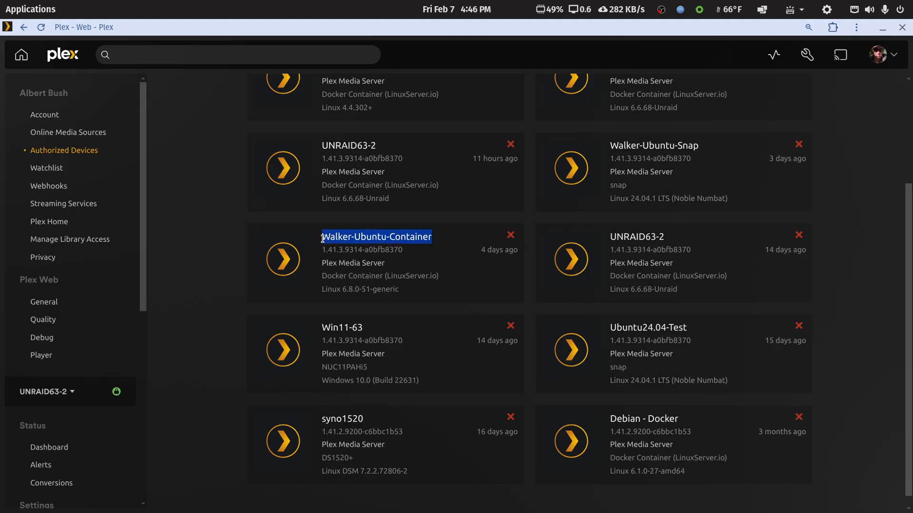
pyautogui.scroll(3, 393, 251)
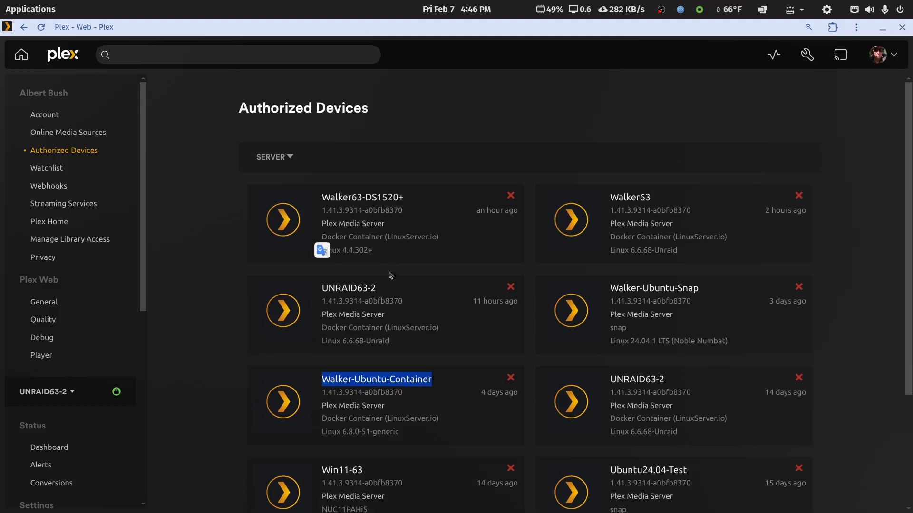
pyautogui.click(388, 290)
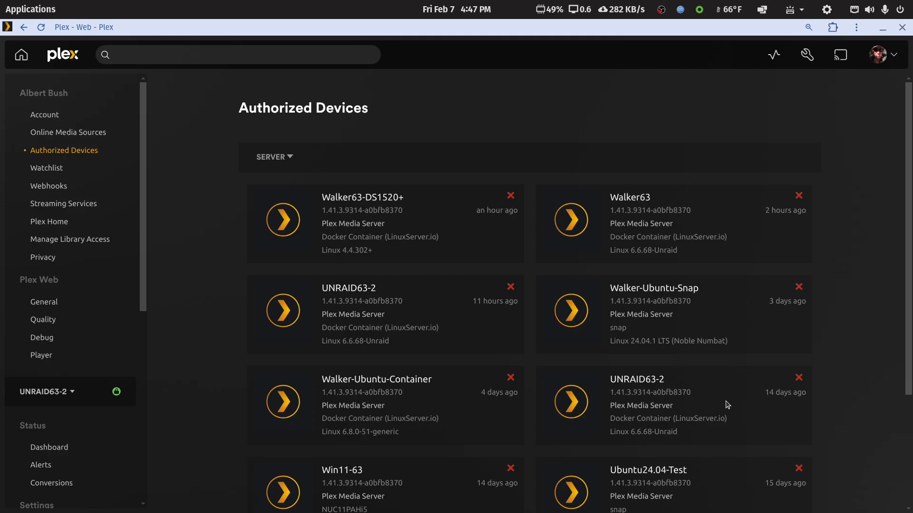
# - Remove the duplicate UNRAID63-2 server last seen 14 days ago from the authorized devices and review the remaining entries
pyautogui.click(798, 378)
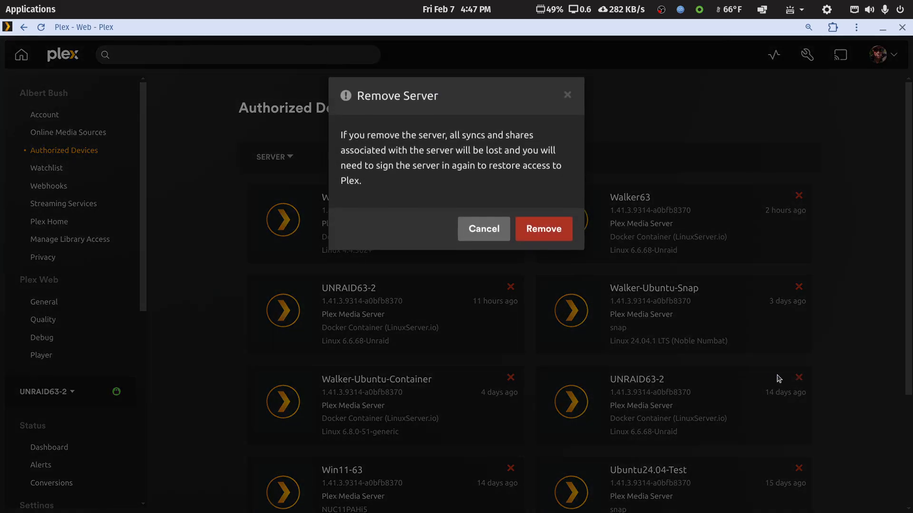
pyautogui.click(541, 231)
pyautogui.click(534, 251)
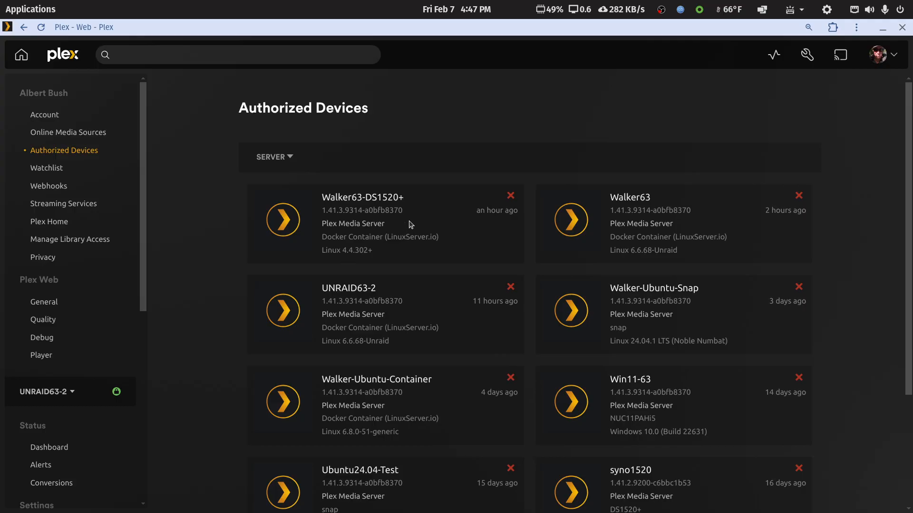
pyautogui.scroll(-3, 410, 230)
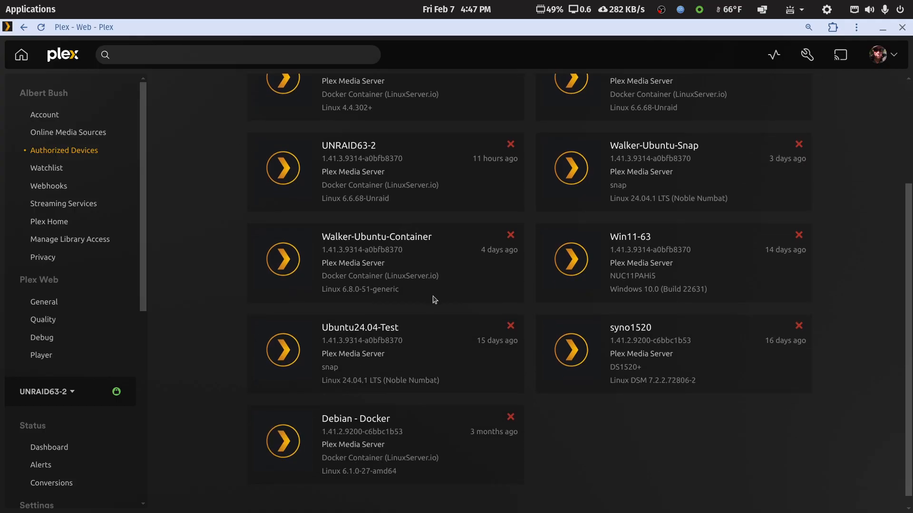
pyautogui.scroll(2, 434, 300)
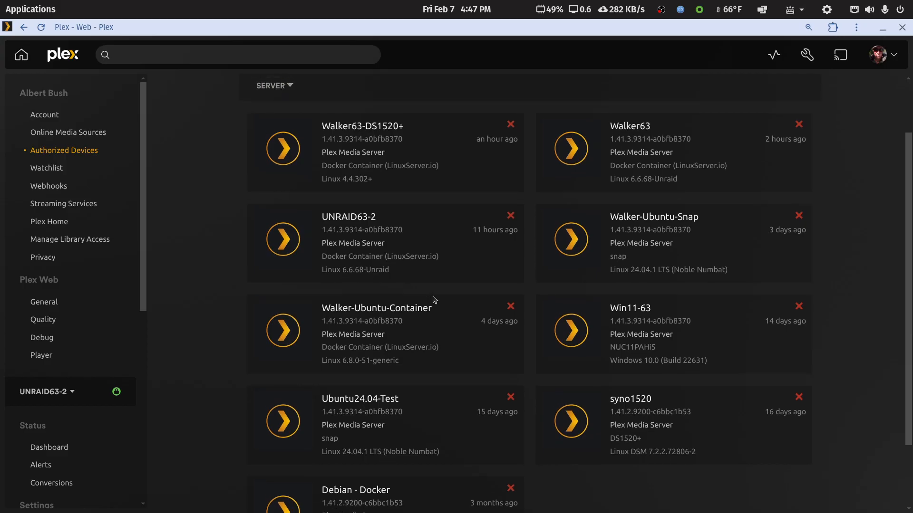
# - Review the remaining authorized servers from Walker63-DS1520+ to Debian - Docker, and close the Plex web app window
pyautogui.scroll(-2, 434, 300)
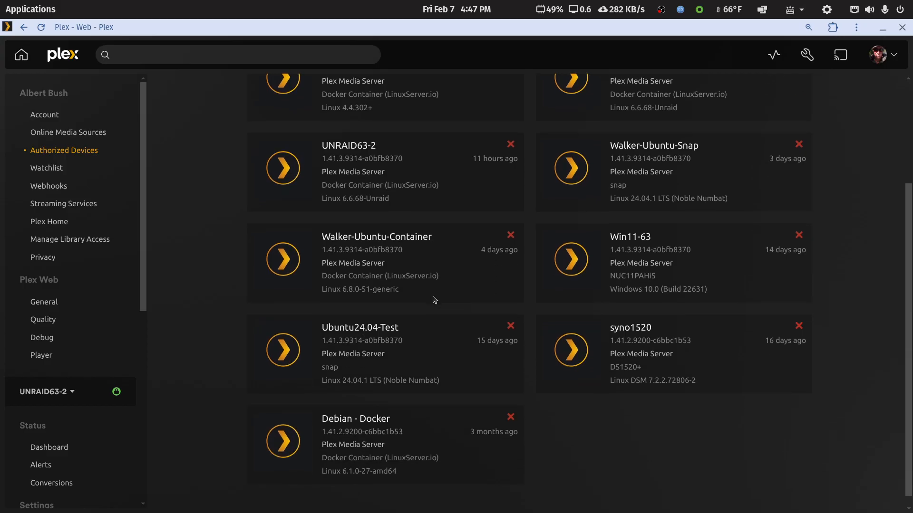
pyautogui.scroll(4, 433, 300)
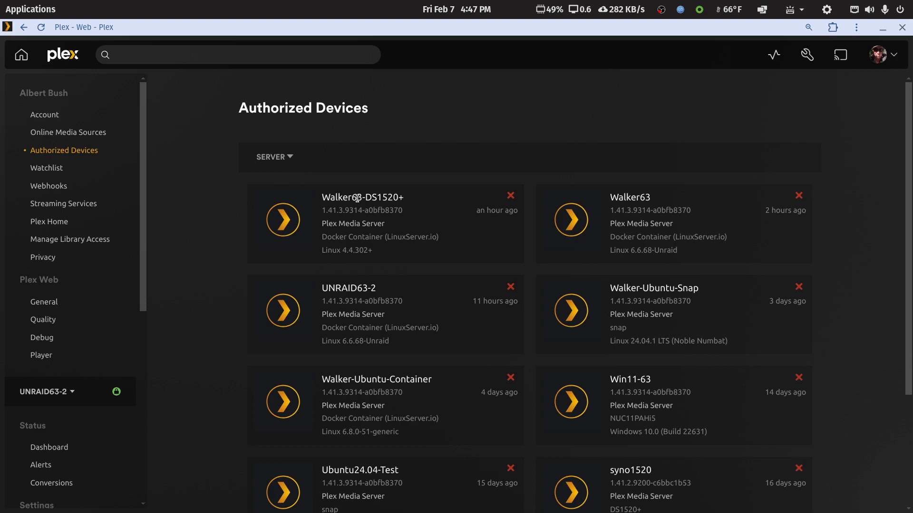
pyautogui.scroll(-3, 410, 267)
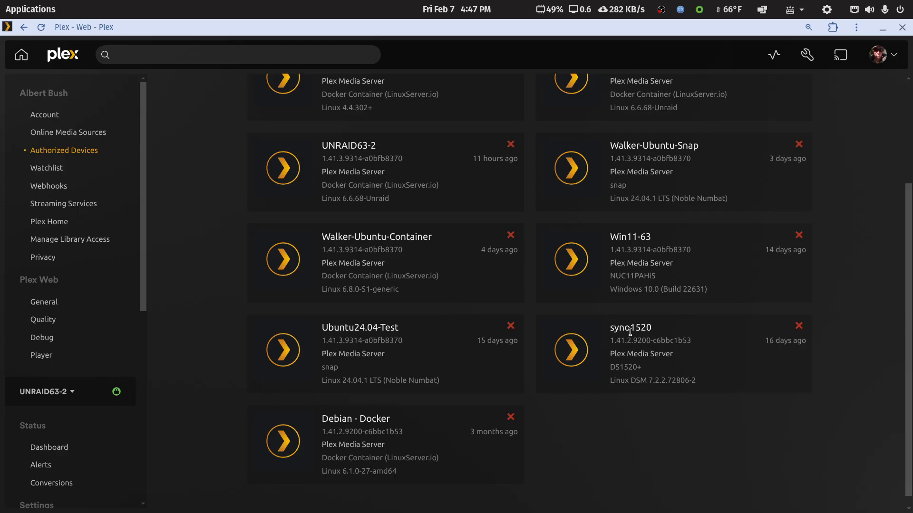
pyautogui.scroll(3, 628, 332)
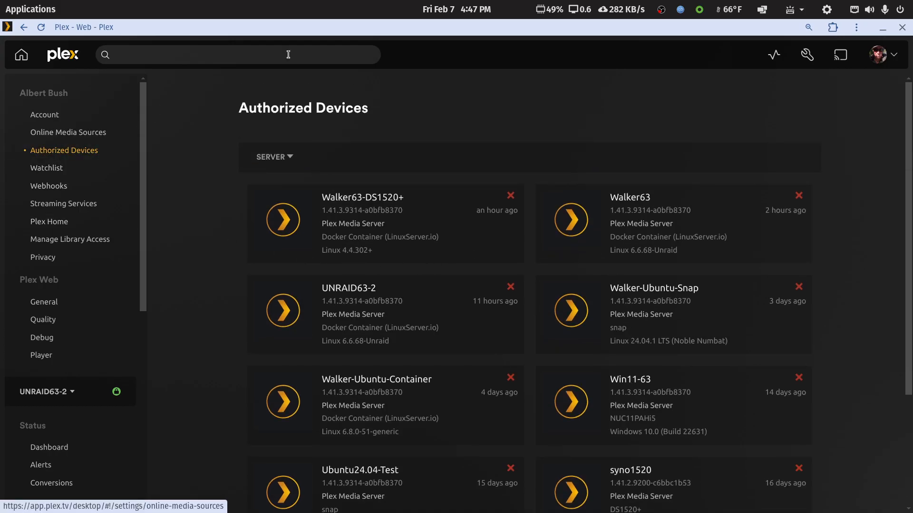
pyautogui.click(901, 28)
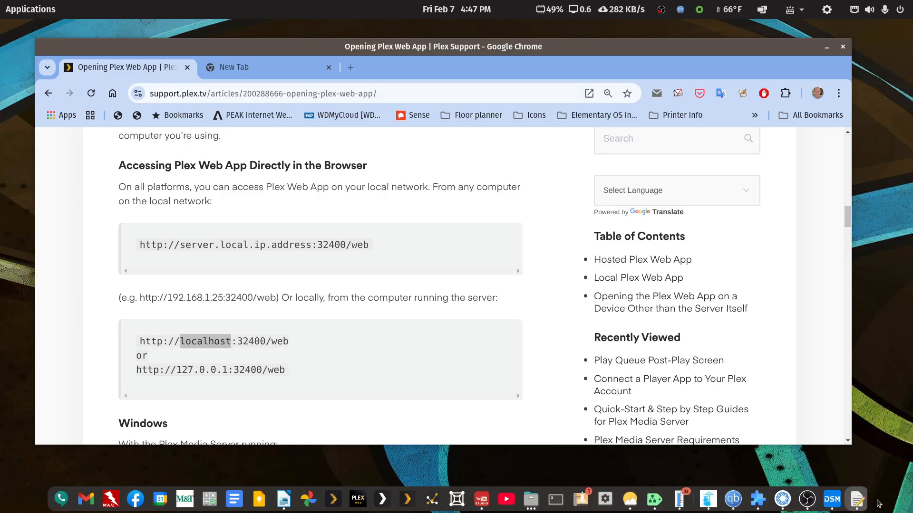
pyautogui.click(853, 502)
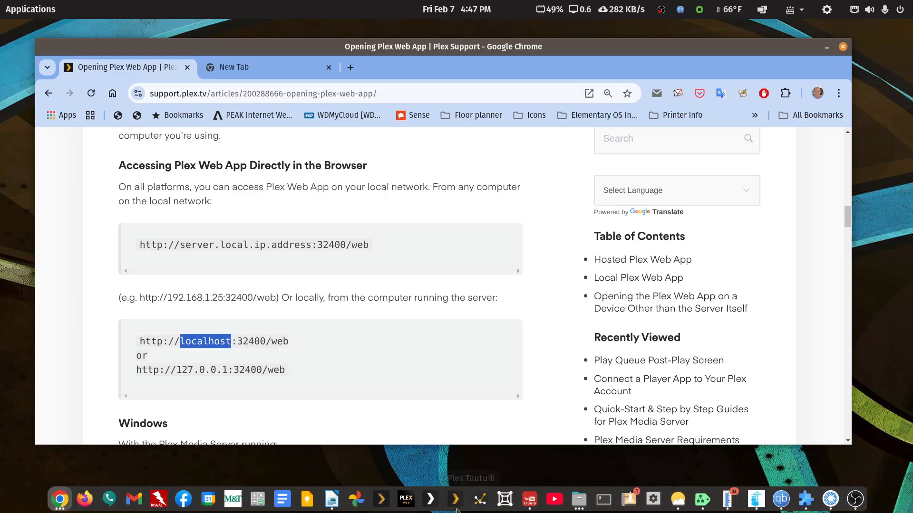
pyautogui.click(331, 500)
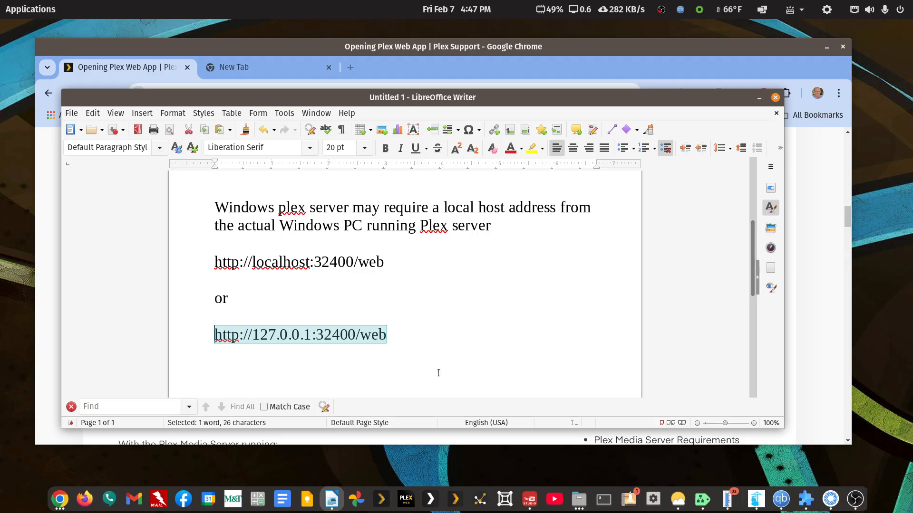
pyautogui.scroll(1, 436, 311)
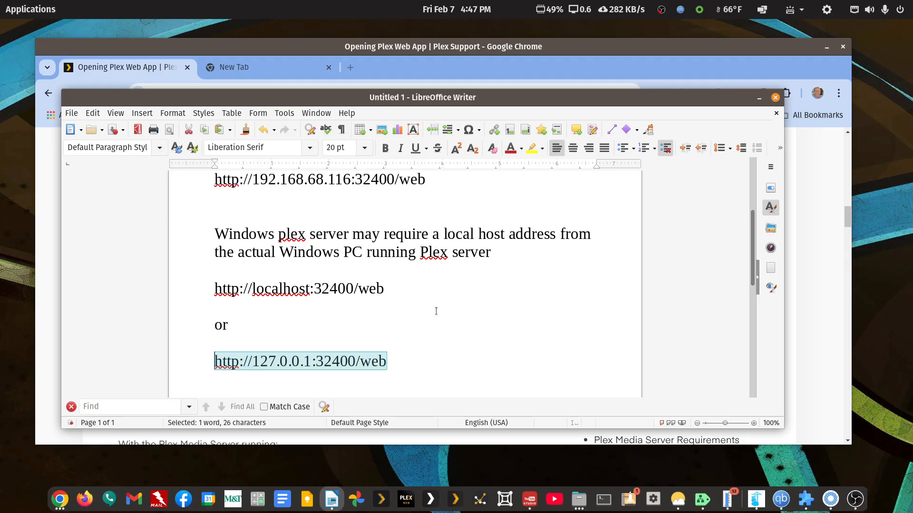
pyautogui.scroll(-3, 430, 294)
pyautogui.click(421, 285)
pyautogui.press('Return')
pyautogui.press('Return')
pyautogui.write('a')
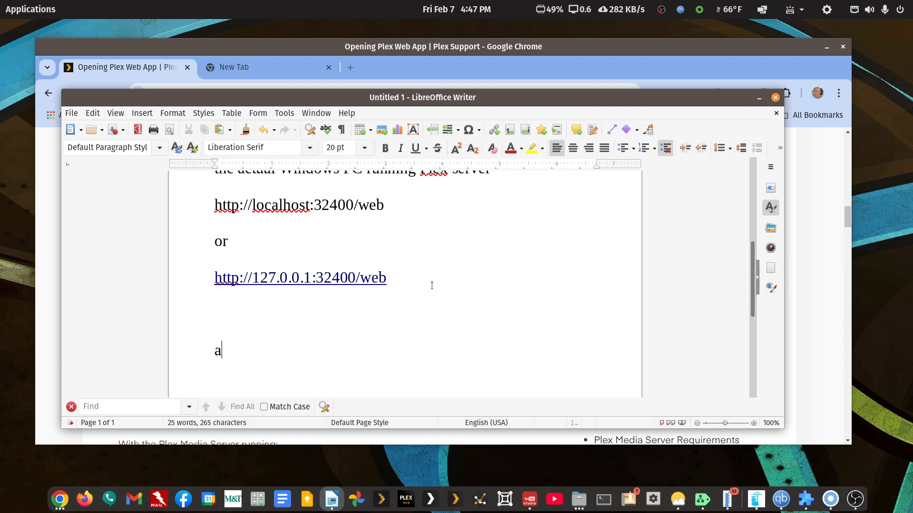
pyautogui.write('pp.plex.tv')
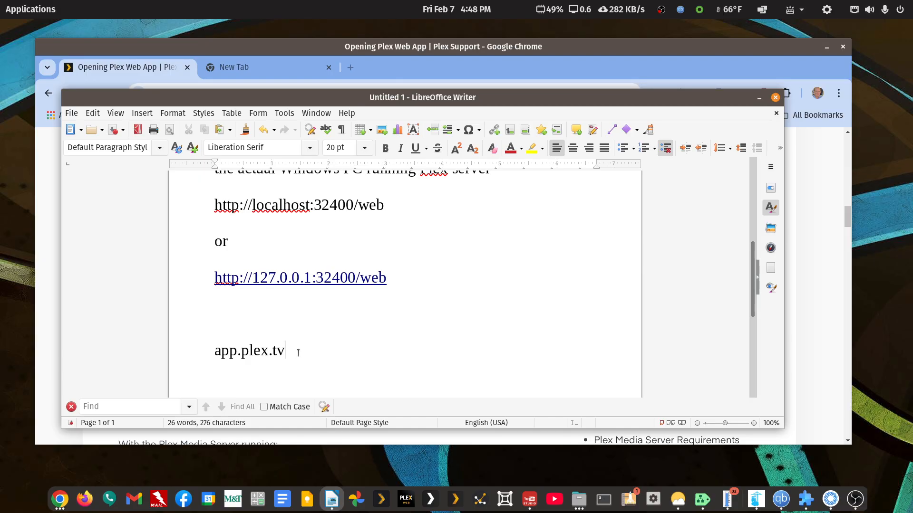
# - Highlight app.plex.tv in the notes and examine the IP, port and /web parts of the direct IP address
pyautogui.keyDown('shift'); pyautogui.click(215, 352); pyautogui.keyUp('shift')
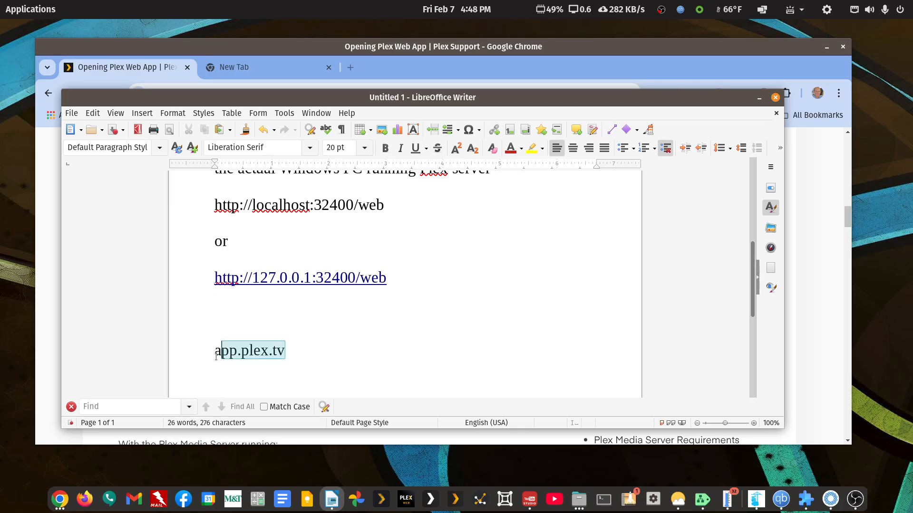
pyautogui.scroll(1, 339, 248)
pyautogui.scroll(-1, 339, 248)
pyautogui.scroll(2, 408, 288)
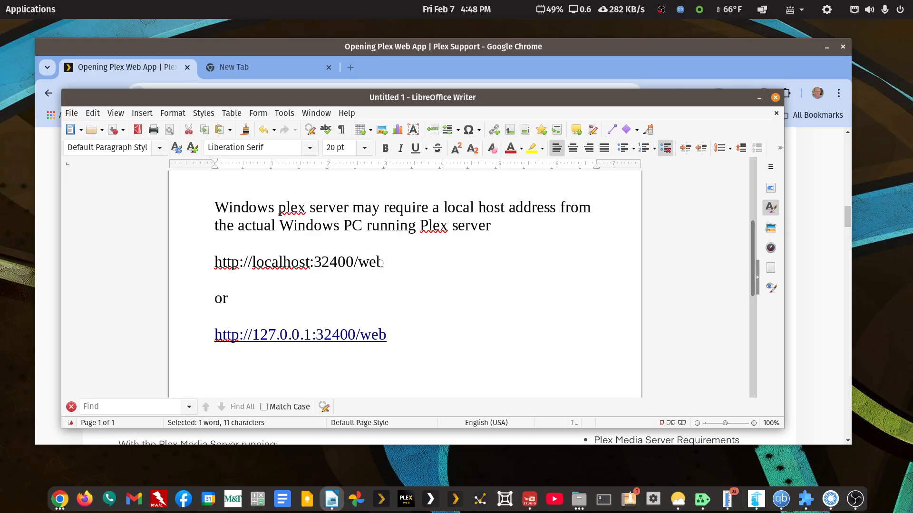
pyautogui.scroll(3, 377, 257)
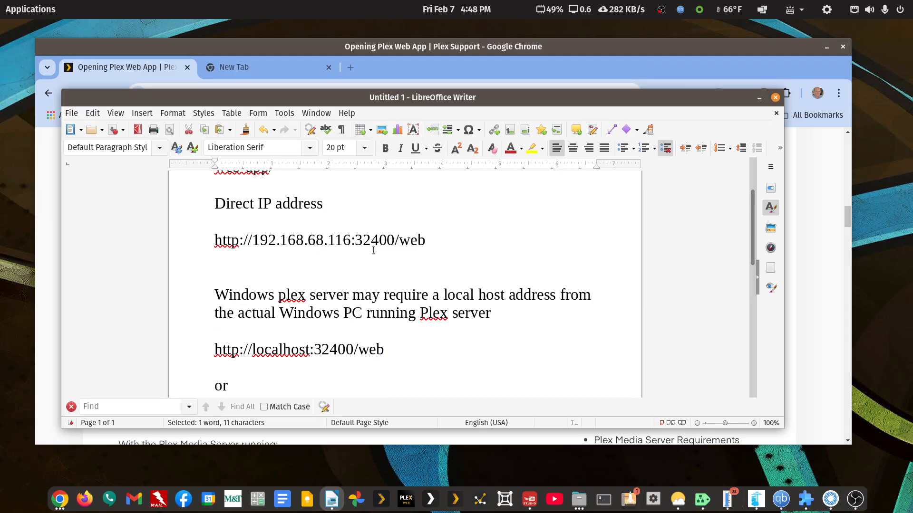
pyautogui.moveTo(252, 244); pyautogui.dragTo(393, 244)
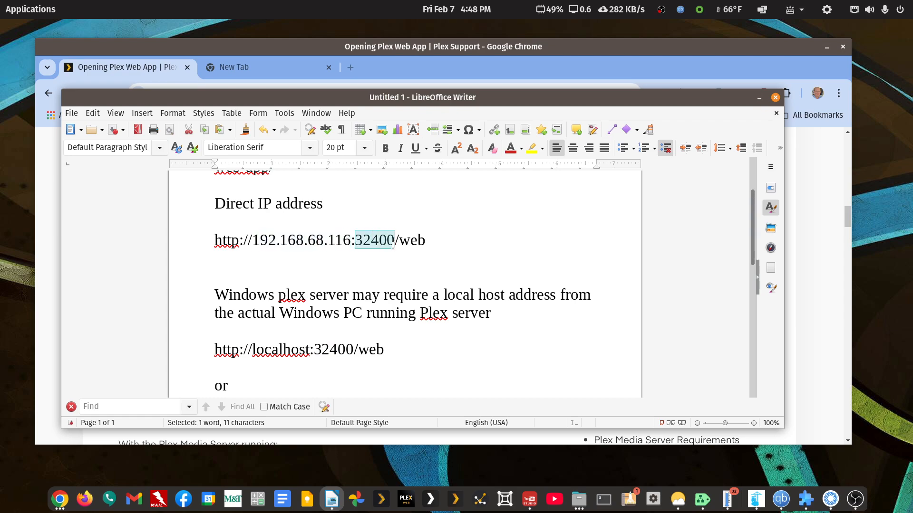
pyautogui.moveTo(429, 244); pyautogui.dragTo(396, 245)
pyautogui.click(427, 247)
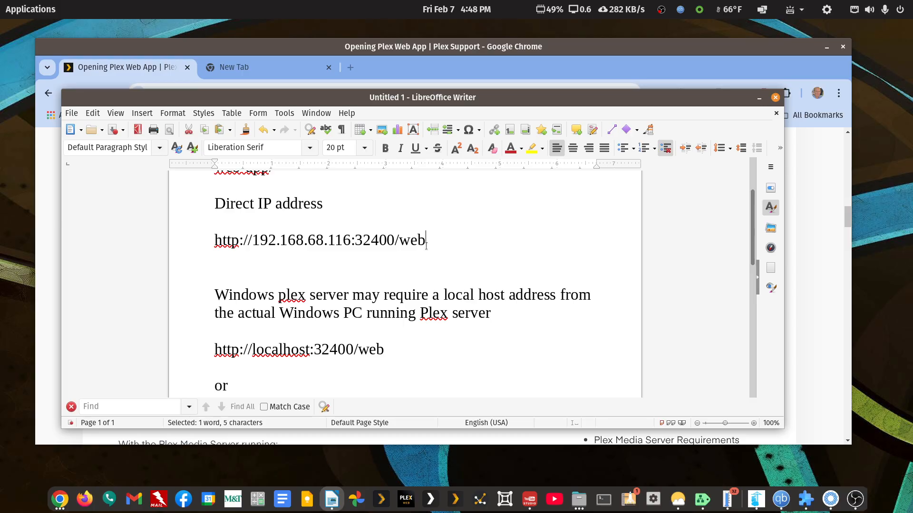
pyautogui.click(234, 253)
pyautogui.moveTo(219, 249); pyautogui.dragTo(211, 244)
pyautogui.hotkey('ctrl', 'c')
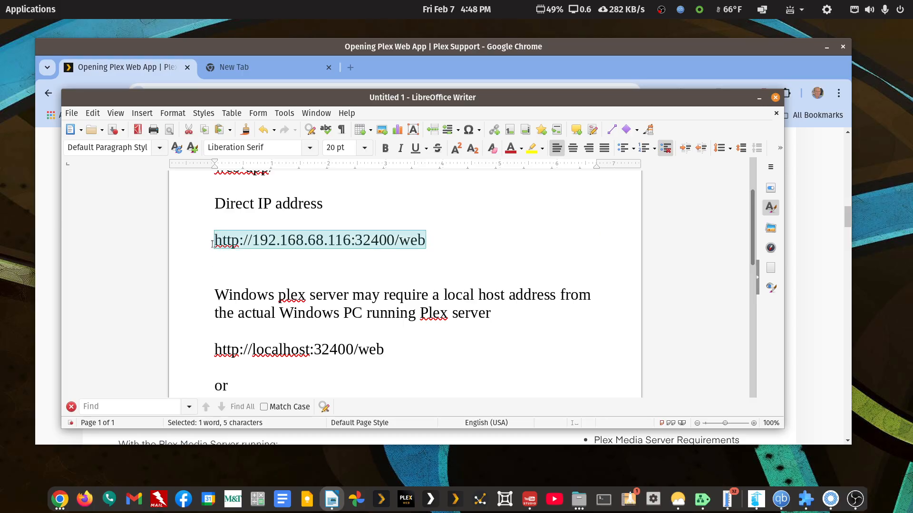
pyautogui.click(404, 51)
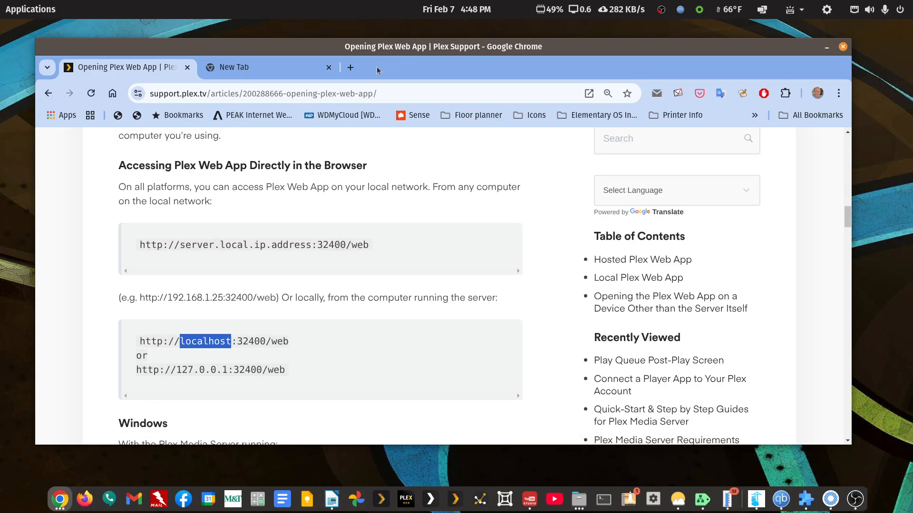
pyautogui.click(350, 67)
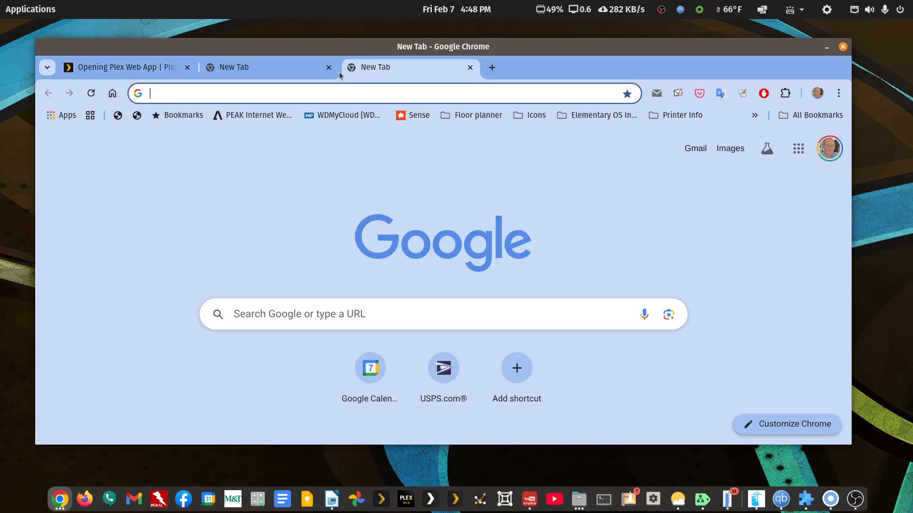
pyautogui.click(470, 67)
pyautogui.click(286, 75)
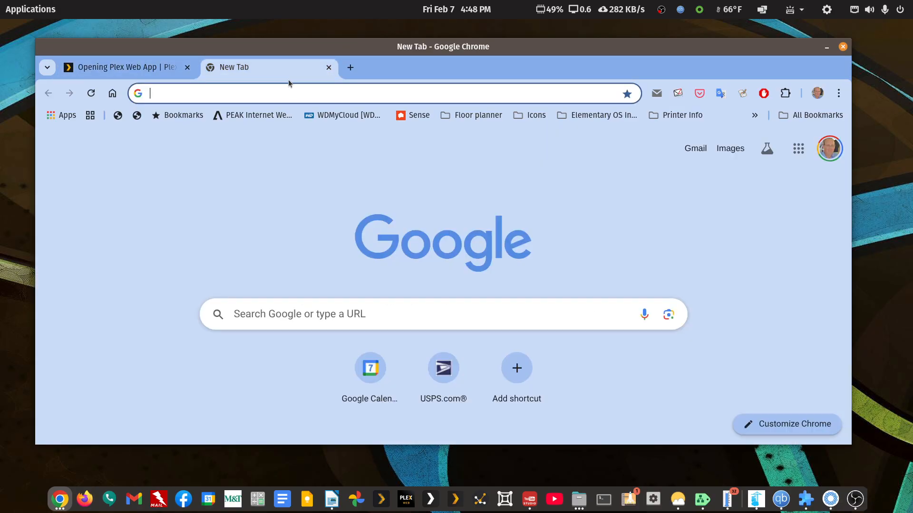
pyautogui.click(295, 93)
pyautogui.hotkey('ctrl', 'v')
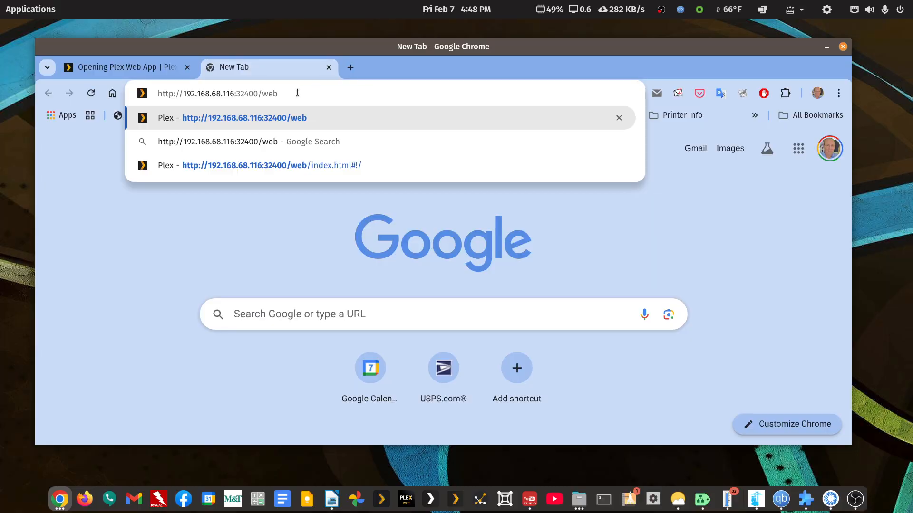
pyautogui.click(356, 119)
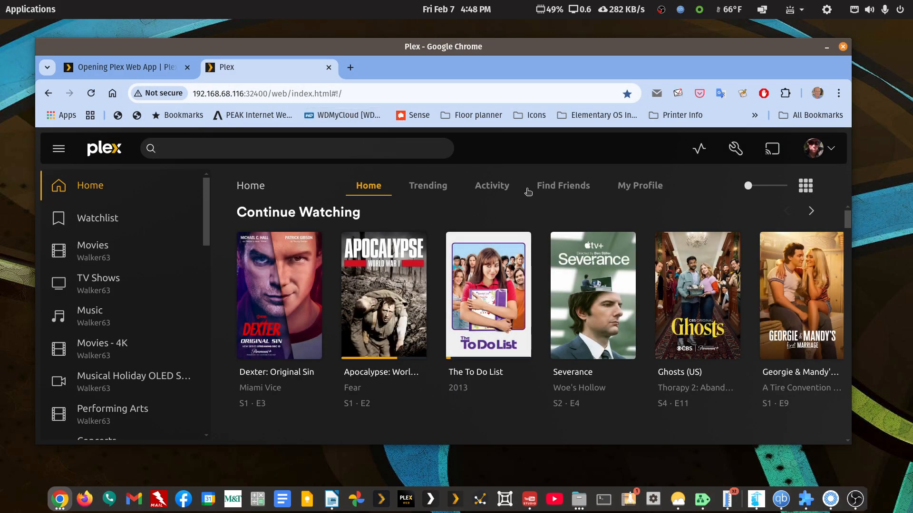
# - Open the Plex settings and select the Walker63-DS1019+ server to show its General page
pyautogui.click(733, 149)
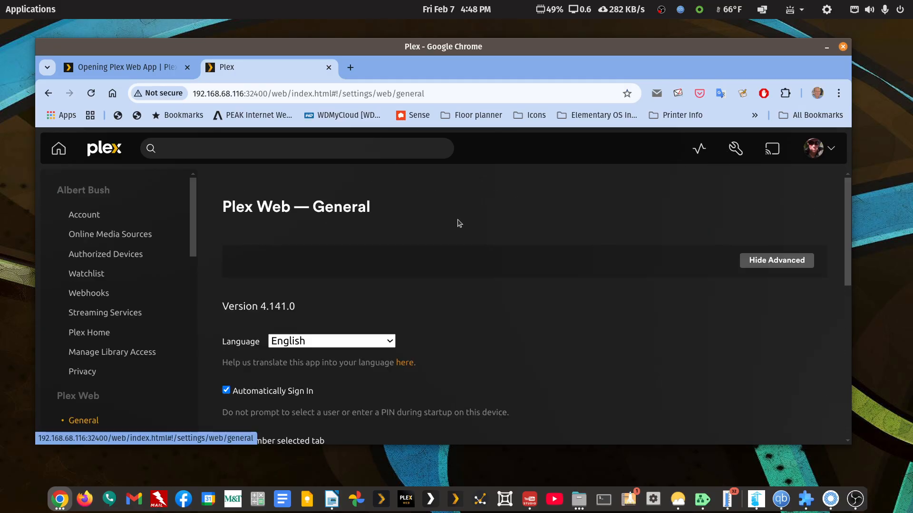
pyautogui.scroll(-3, 458, 224)
pyautogui.scroll(-5, 166, 271)
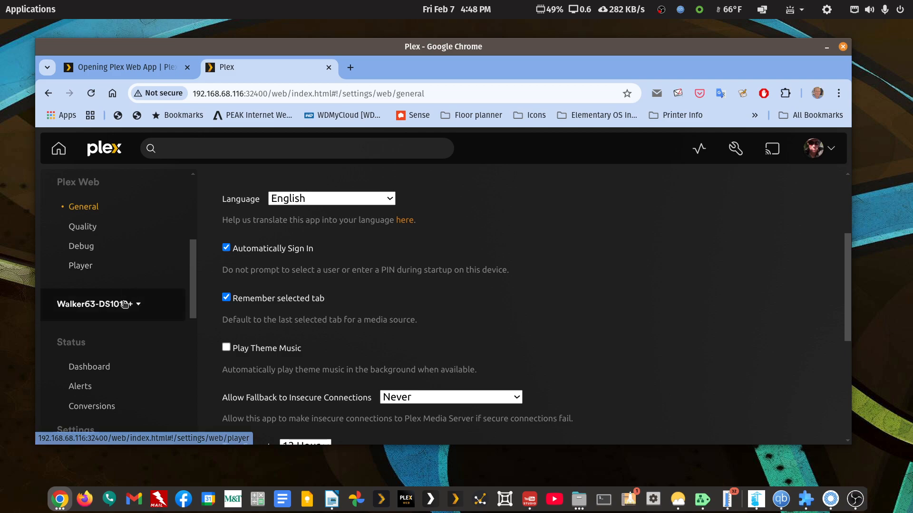
pyautogui.click(123, 306)
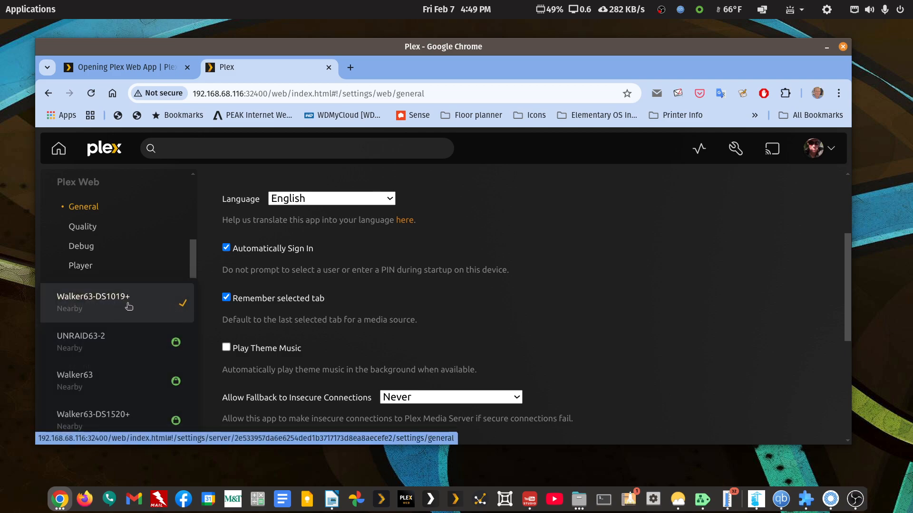
pyautogui.click(126, 304)
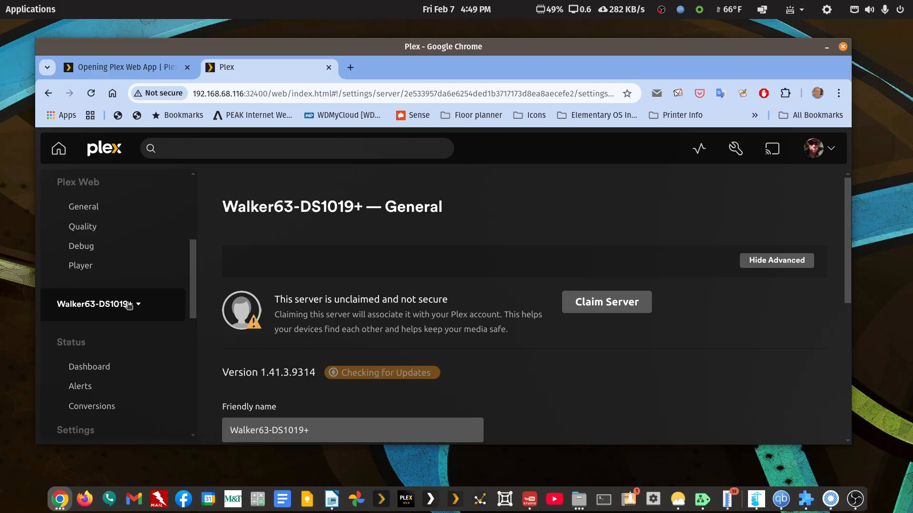
# - Look over the server's settings categories and claim Walker63-DS1019+ for the signed-in Plex account
pyautogui.scroll(-5, 128, 309)
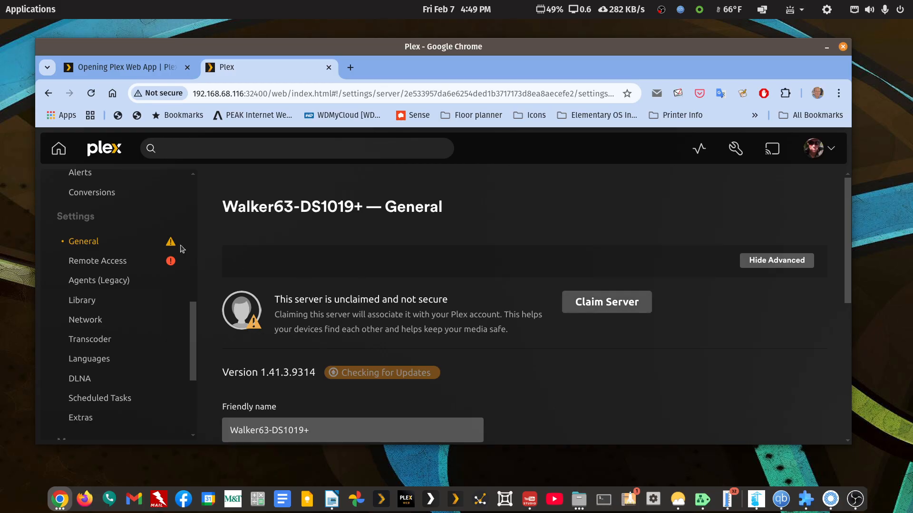
pyautogui.scroll(3, 67, 218)
pyautogui.scroll(5, 114, 274)
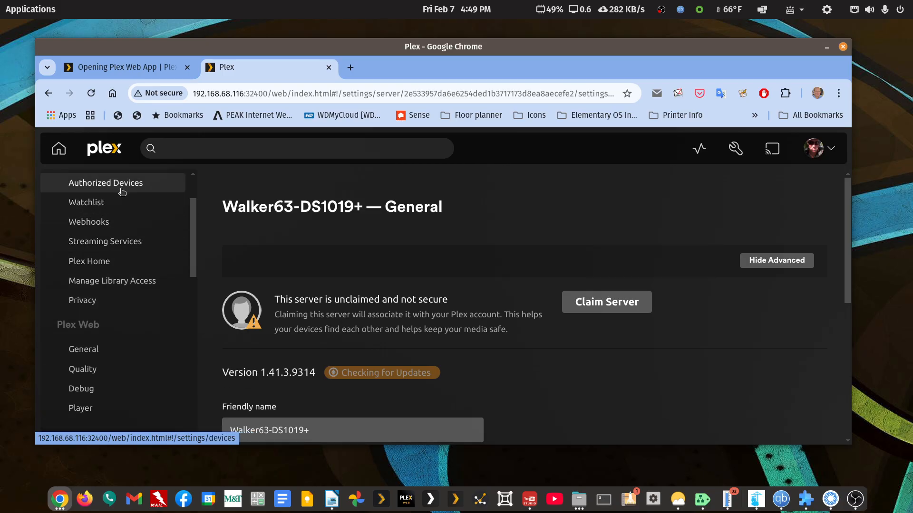
pyautogui.click(581, 303)
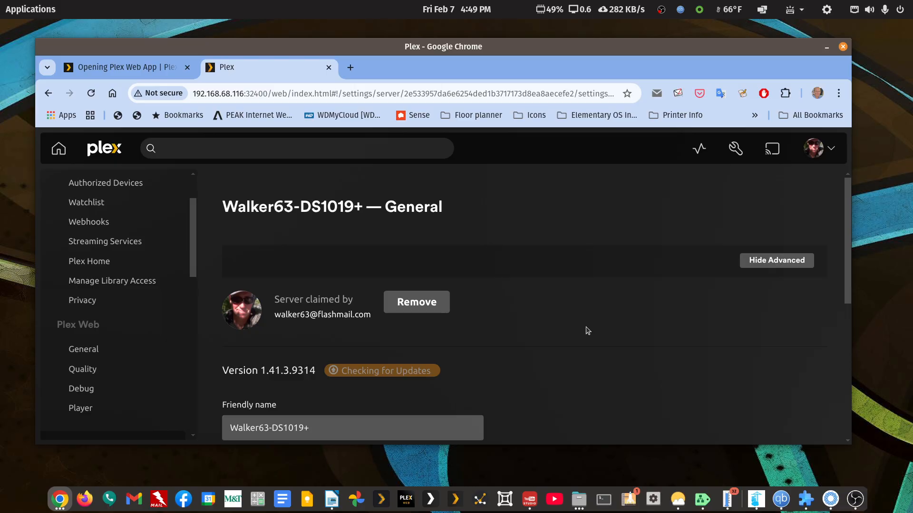
pyautogui.scroll(-3, 563, 326)
pyautogui.scroll(3, 562, 326)
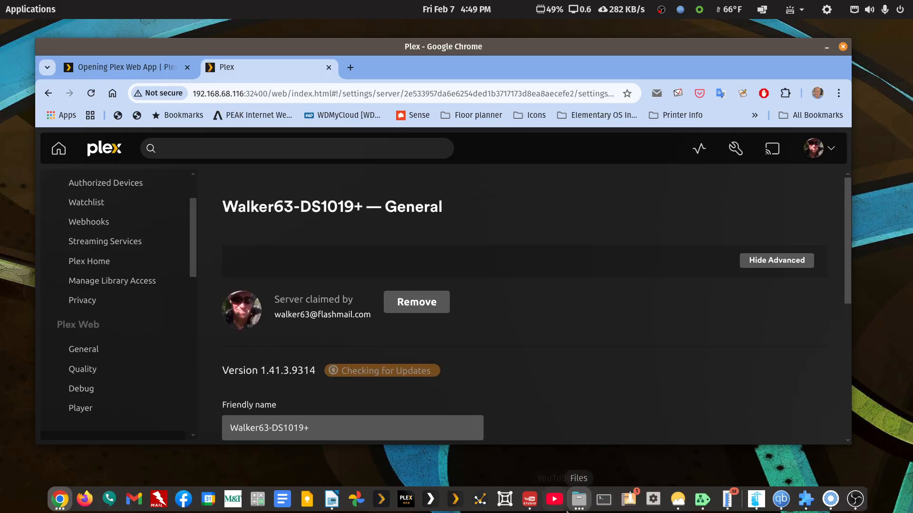
pyautogui.click(332, 500)
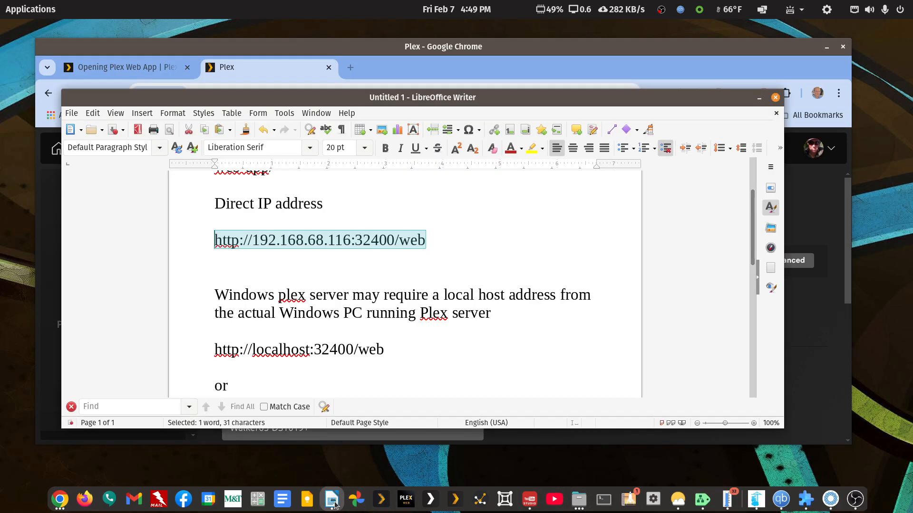
pyautogui.scroll(-2, 384, 342)
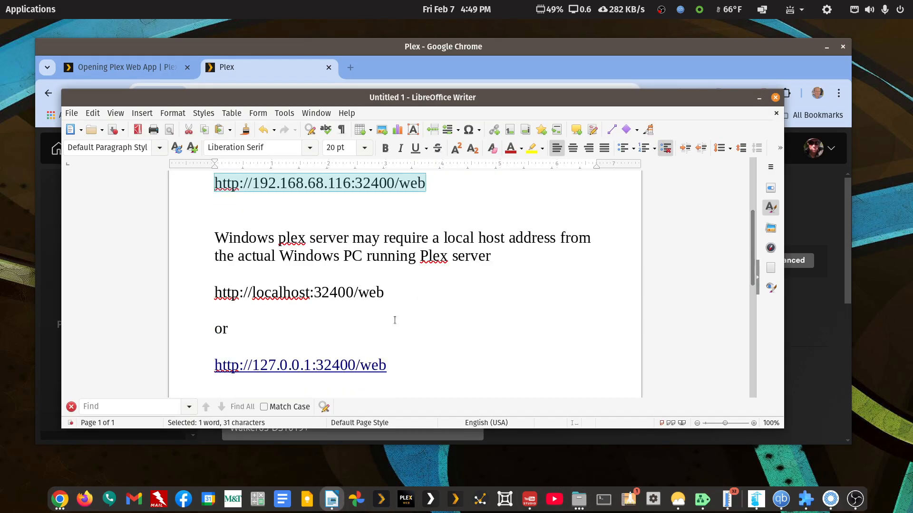
pyautogui.moveTo(384, 292); pyautogui.dragTo(210, 292)
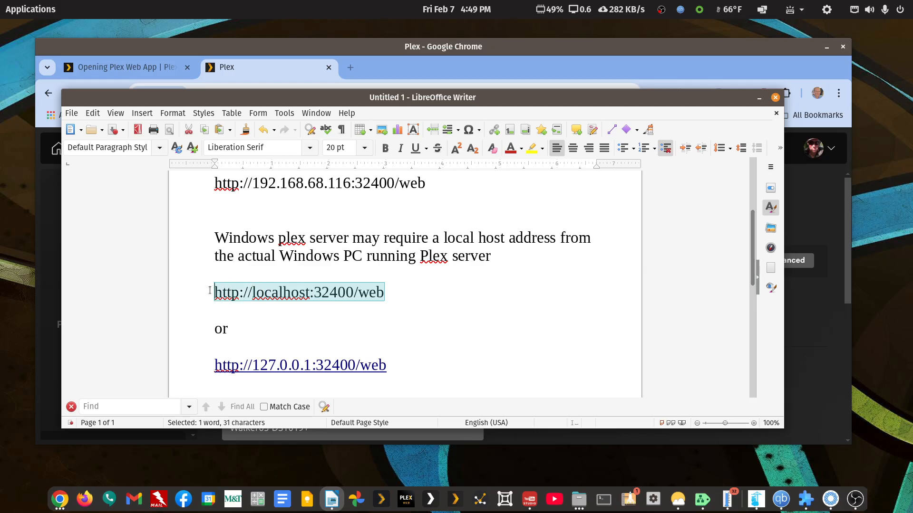
pyautogui.moveTo(387, 365); pyautogui.dragTo(209, 369)
# - Switch to Chrome and show the beginning of the "Opening Plex Web App" support article
pyautogui.click(327, 47)
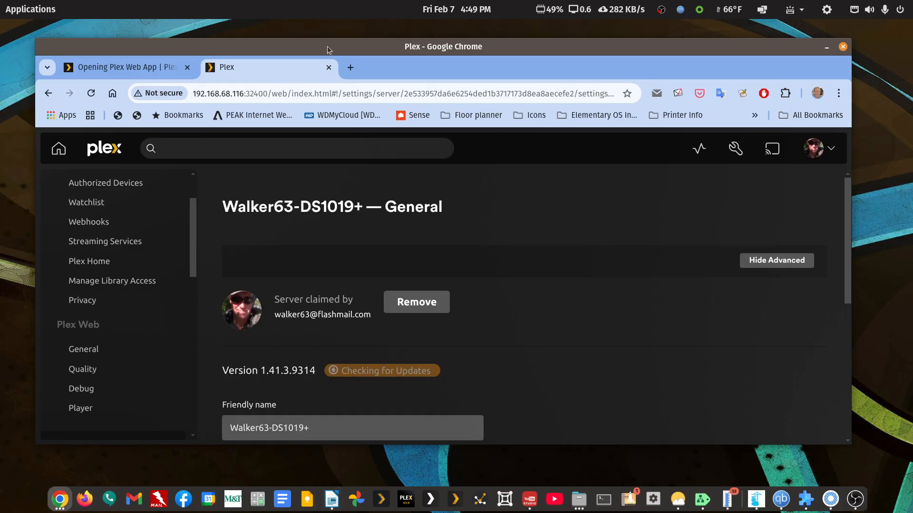
pyautogui.click(136, 72)
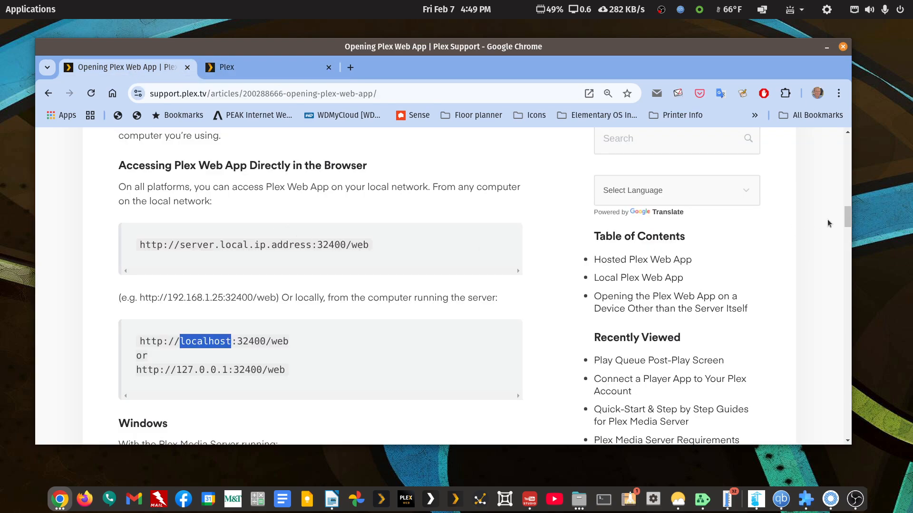
pyautogui.moveTo(847, 217); pyautogui.dragTo(851, 128)
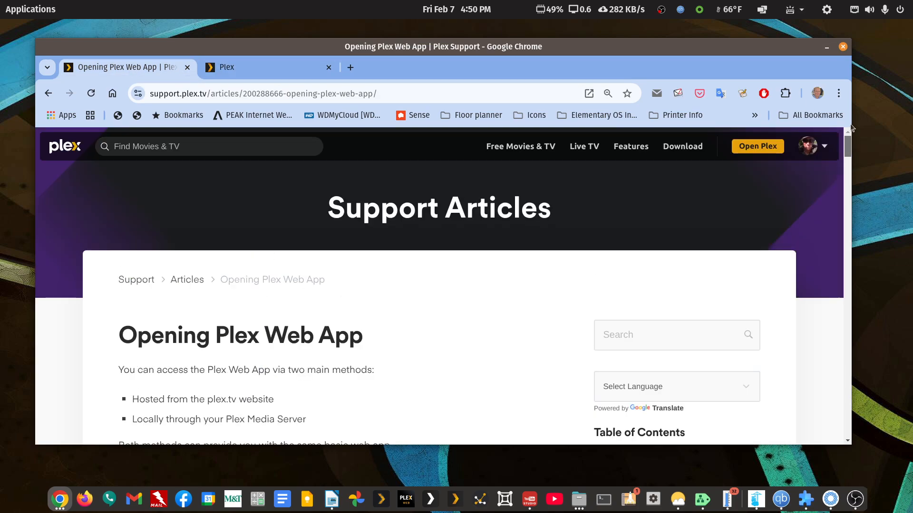
# - Search the Plex support articles for "claiming"
pyautogui.scroll(-3, 252, 338)
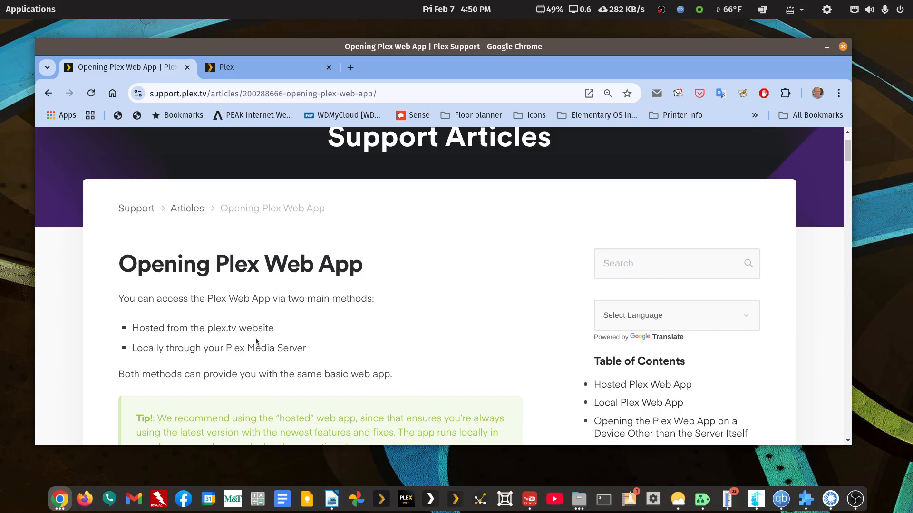
pyautogui.scroll(3, 256, 339)
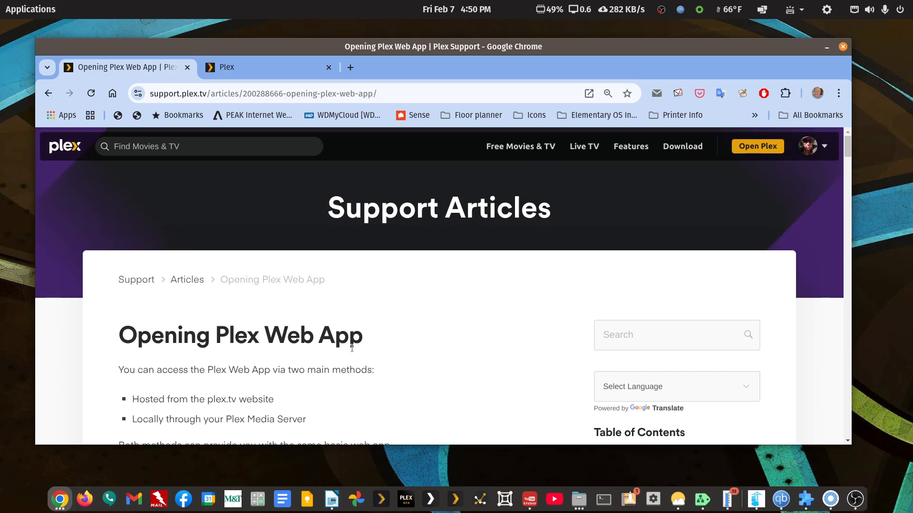
pyautogui.click(627, 340)
pyautogui.write('cl')
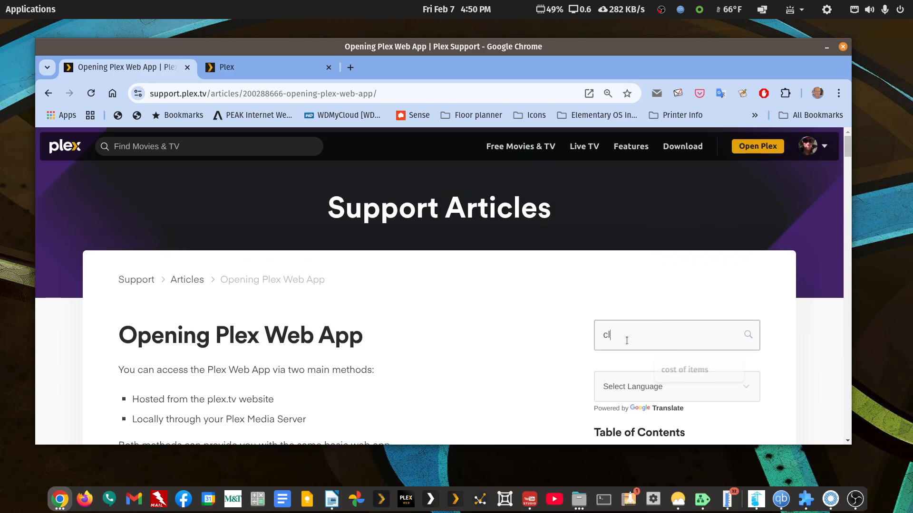
pyautogui.write('aimin')
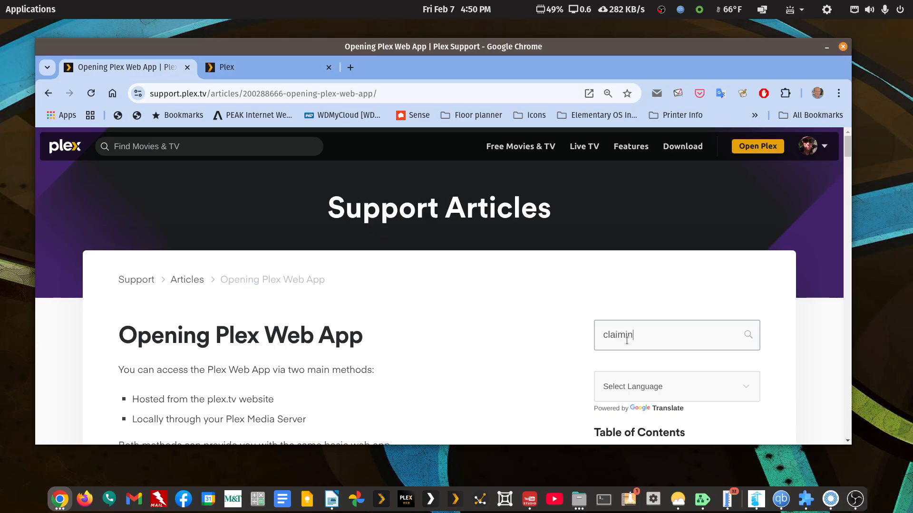
pyautogui.write('g')
pyautogui.press('Return')
# - Look through the search results and open the article "Why is there an unclaimed media server on my network?"
pyautogui.scroll(-5, 549, 365)
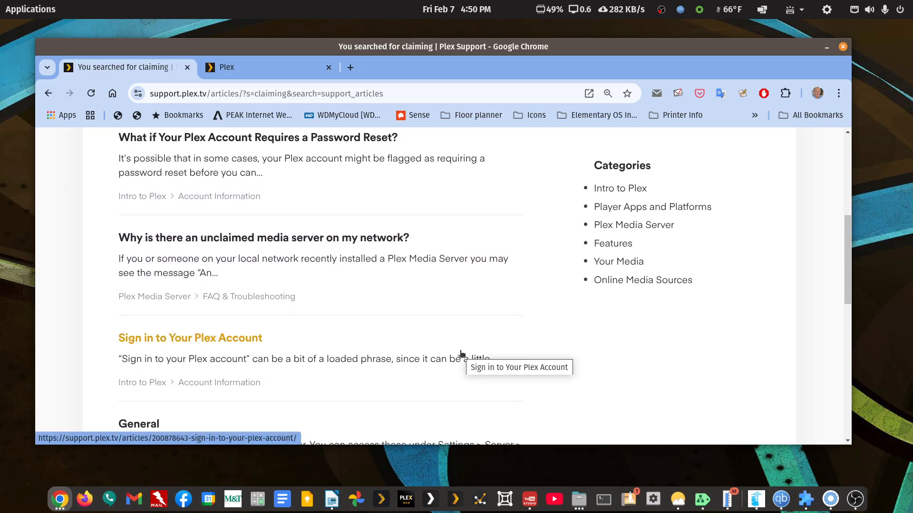
pyautogui.scroll(-2, 460, 353)
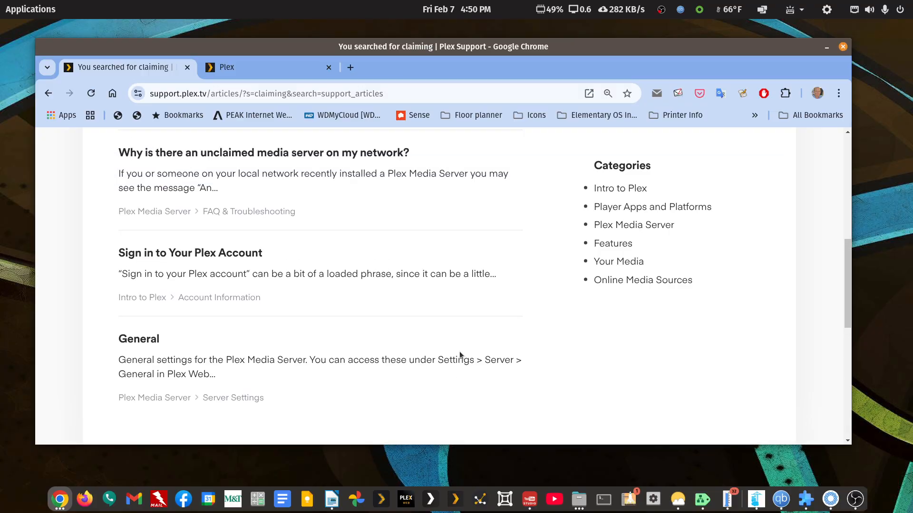
pyautogui.scroll(5, 461, 354)
pyautogui.click(269, 382)
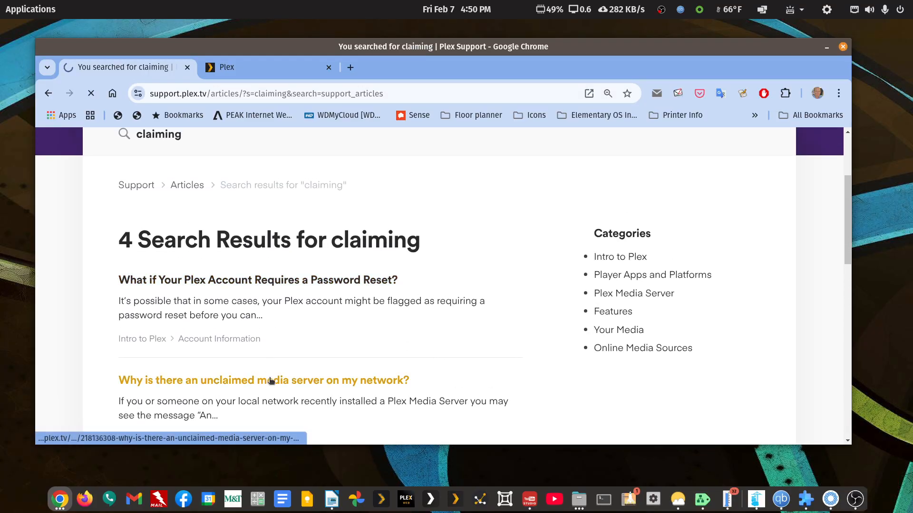
# - Skim the unclaimed media server article's explanation, claiming instructions and sign-in illustration, finishing back at its title
pyautogui.scroll(-7, 406, 373)
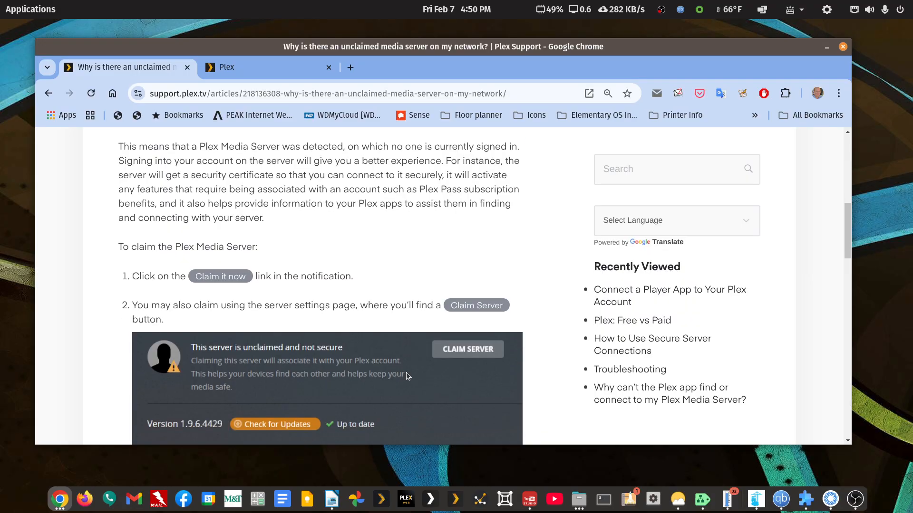
pyautogui.scroll(-10, 406, 376)
pyautogui.scroll(-8, 407, 375)
pyautogui.scroll(6, 406, 371)
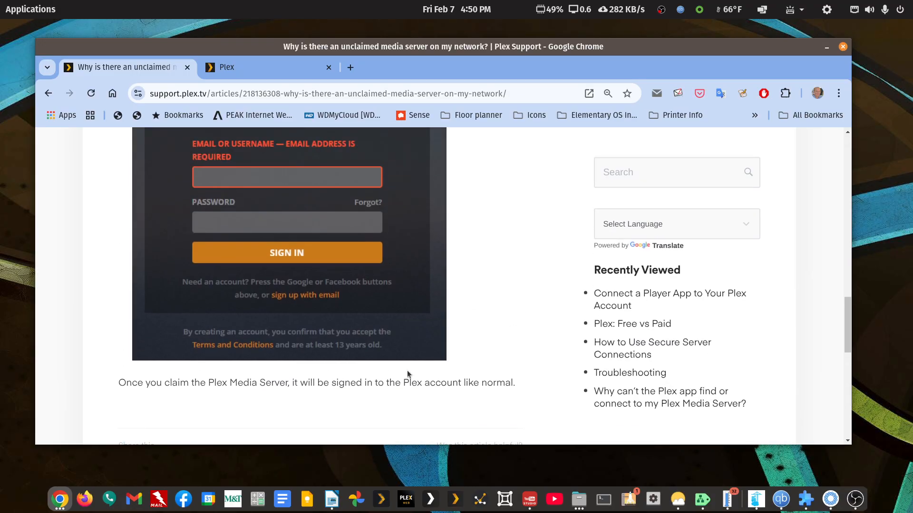
pyautogui.scroll(10, 407, 370)
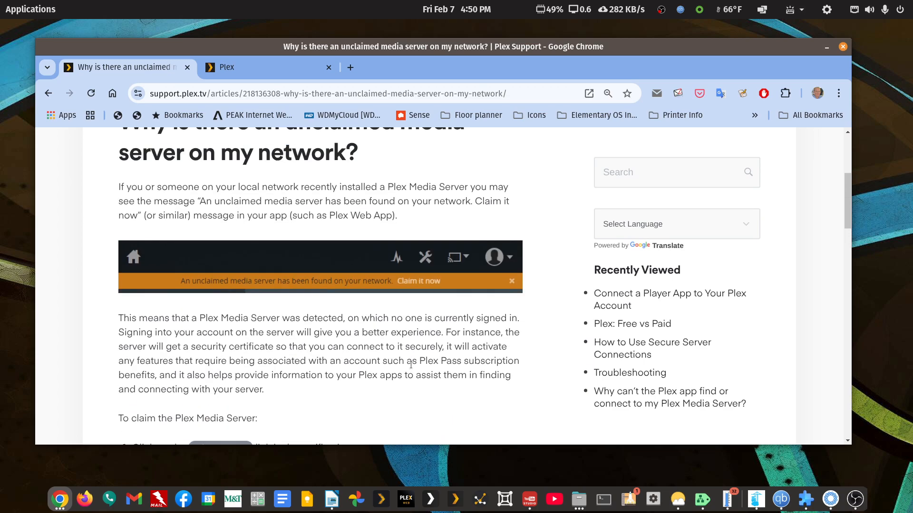
pyautogui.scroll(-5, 410, 365)
pyautogui.scroll(10, 411, 364)
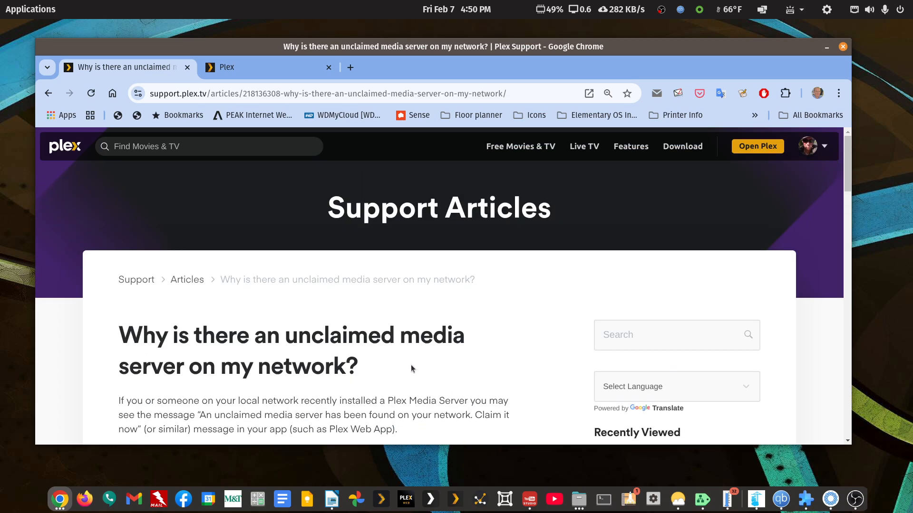